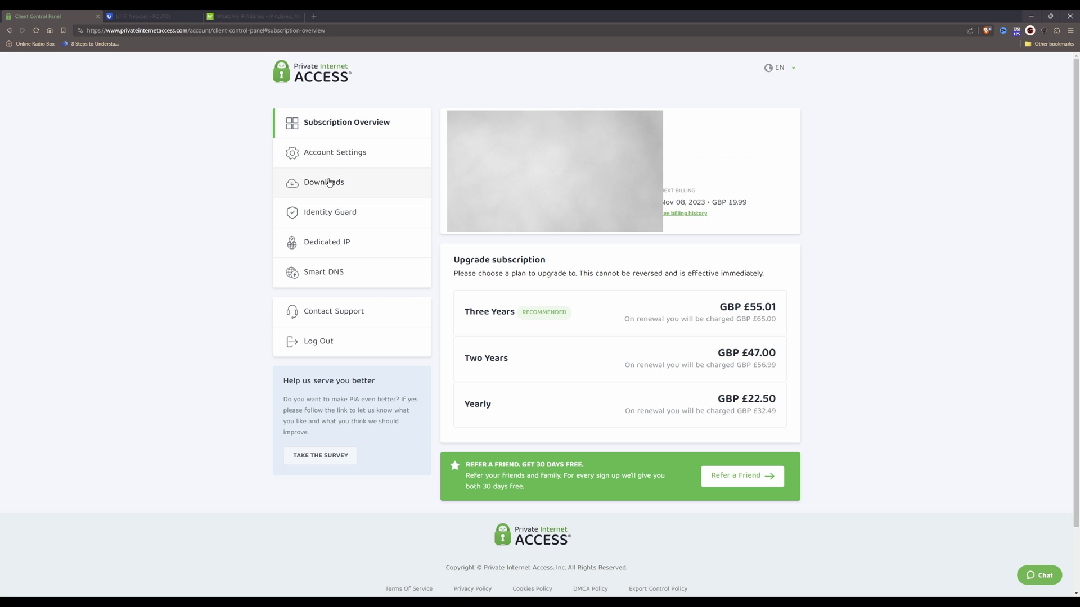
Step: Open the OpenVPN Configuration Generator from the account's downloads page
left_click(329, 182)
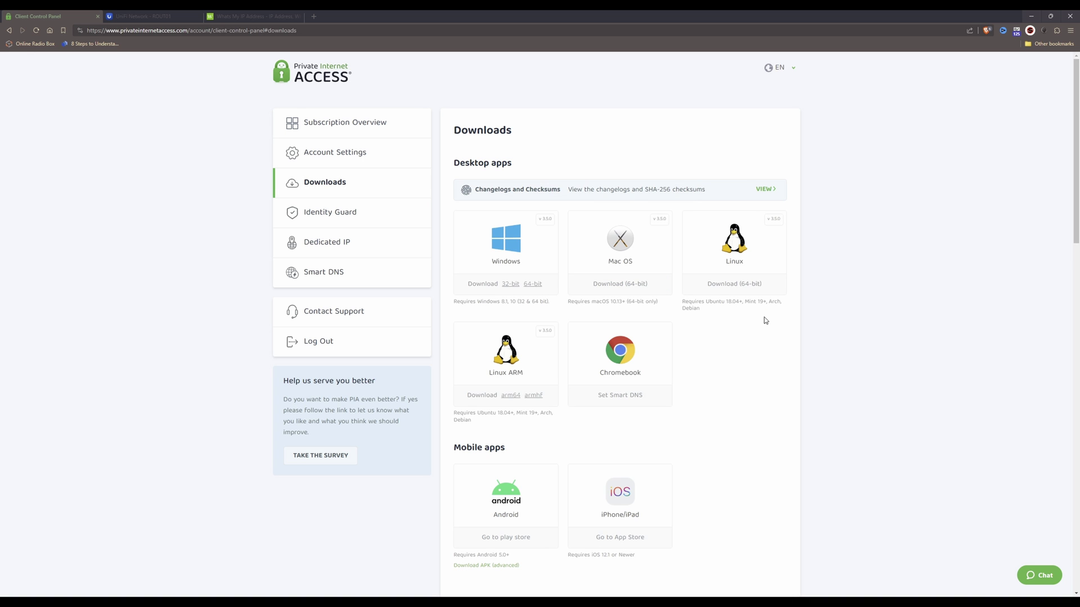
scroll(768, 324, "down", 1)
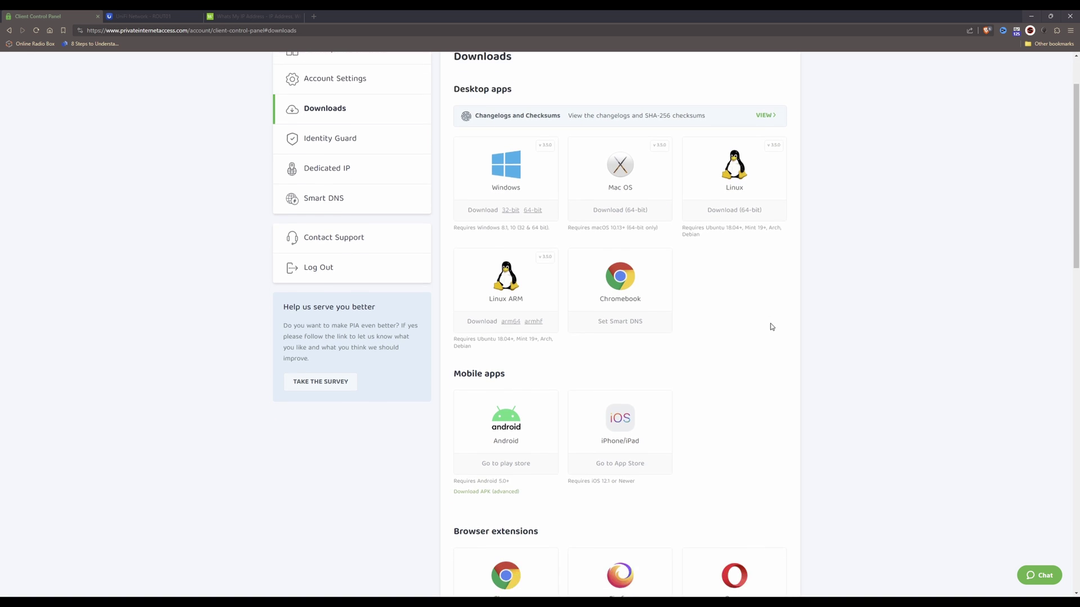
scroll(772, 326, "down", 9)
scroll(773, 327, "down", 5)
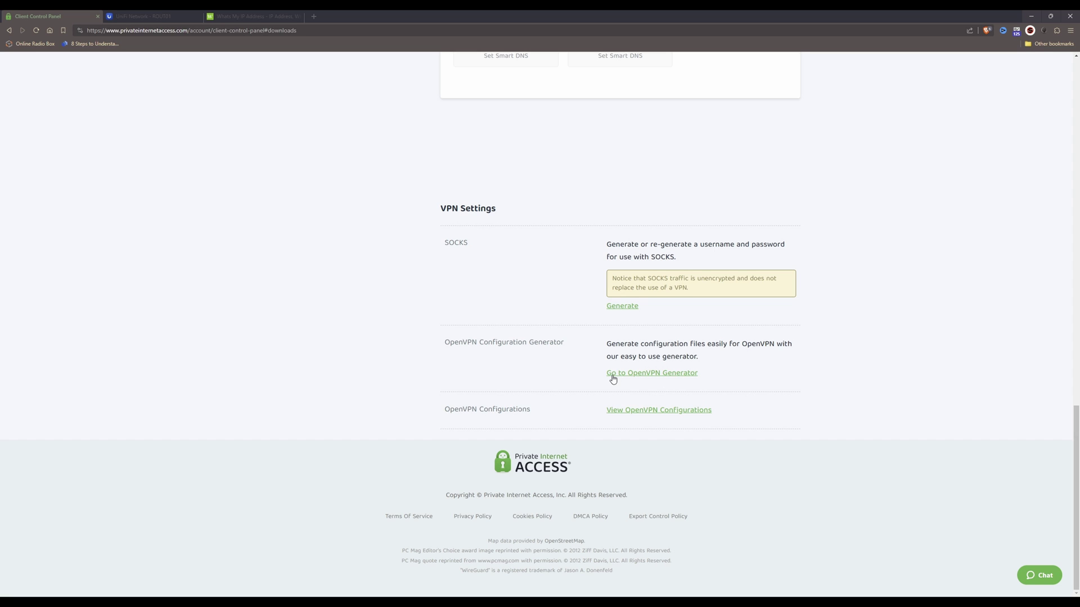
left_click(671, 375)
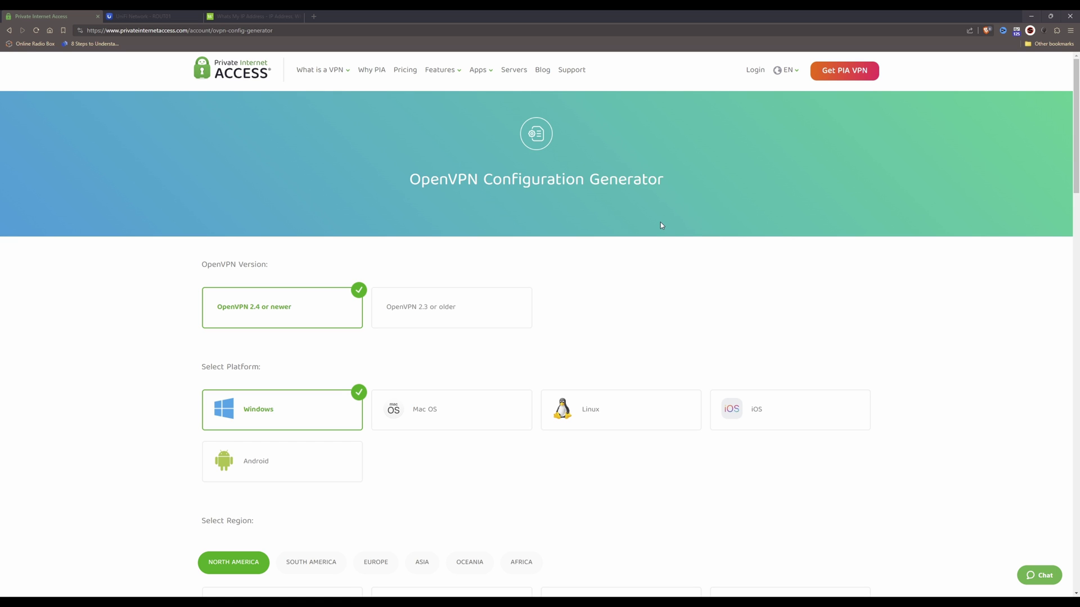
Step: Choose Linux as the platform for the OpenVPN configuration, keeping OpenVPN 2.4 or newer
scroll(669, 253, "down", 2)
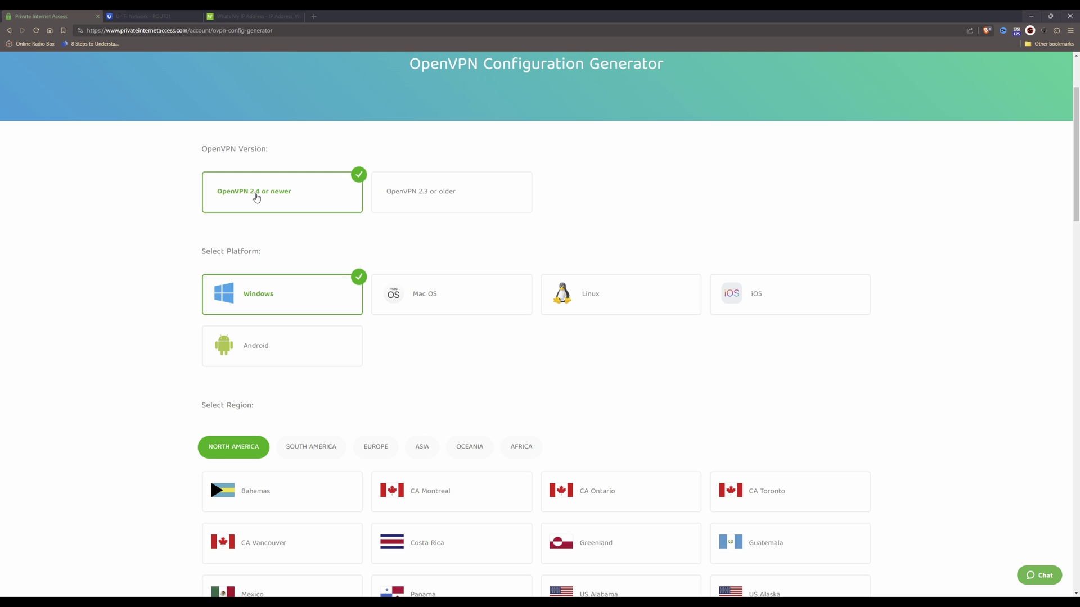
scroll(280, 197, "down", 1)
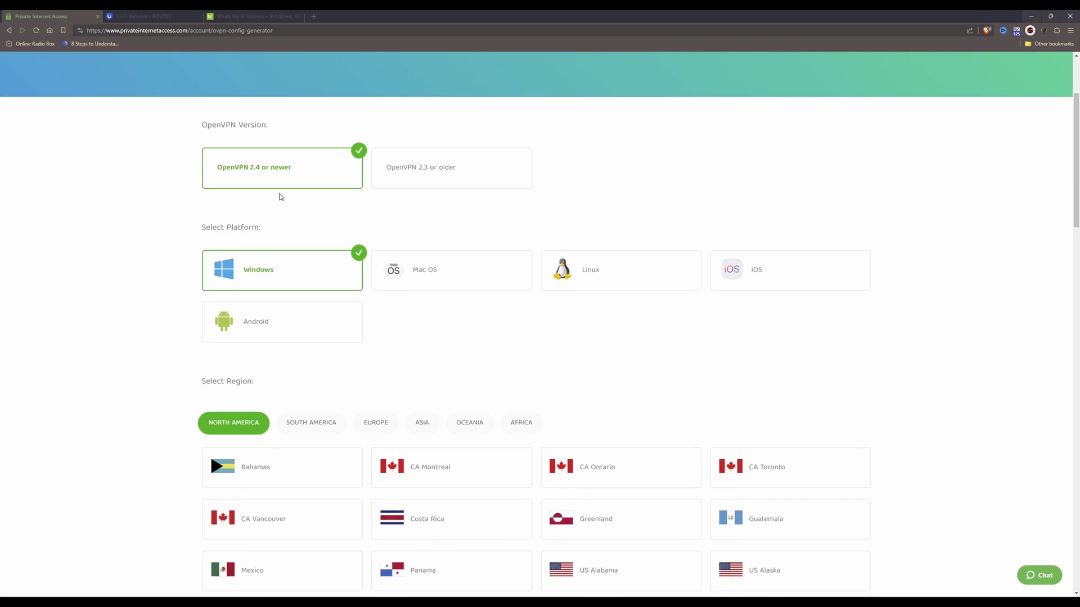
scroll(280, 198, "down", 1)
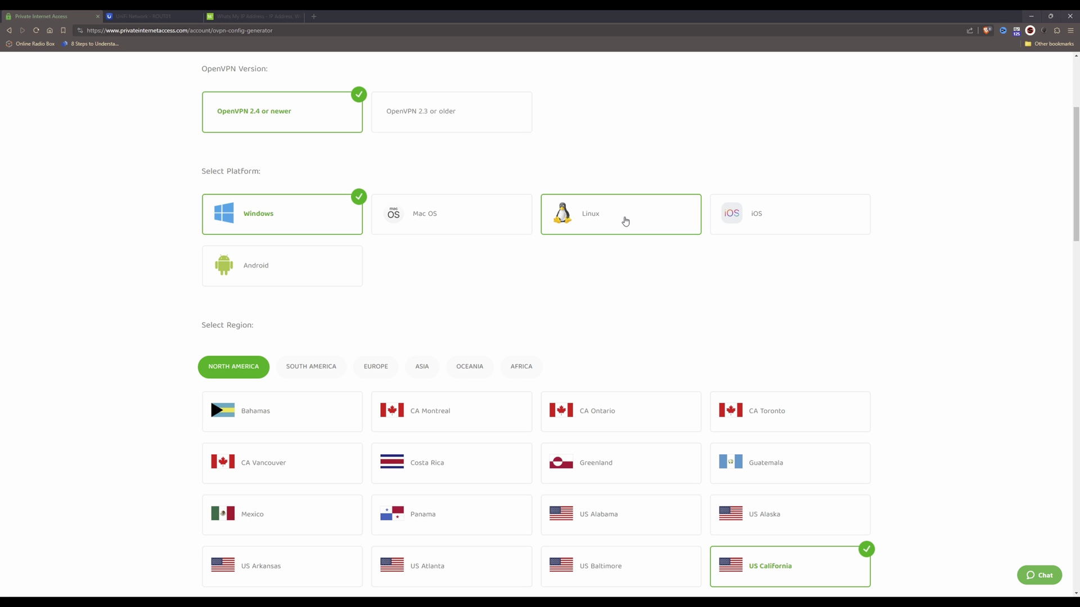
left_click(625, 221)
Step: Select US Montana as the server region under North America
scroll(625, 225, "down", 1)
scroll(625, 225, "down", 1)
scroll(228, 225, "down", 1)
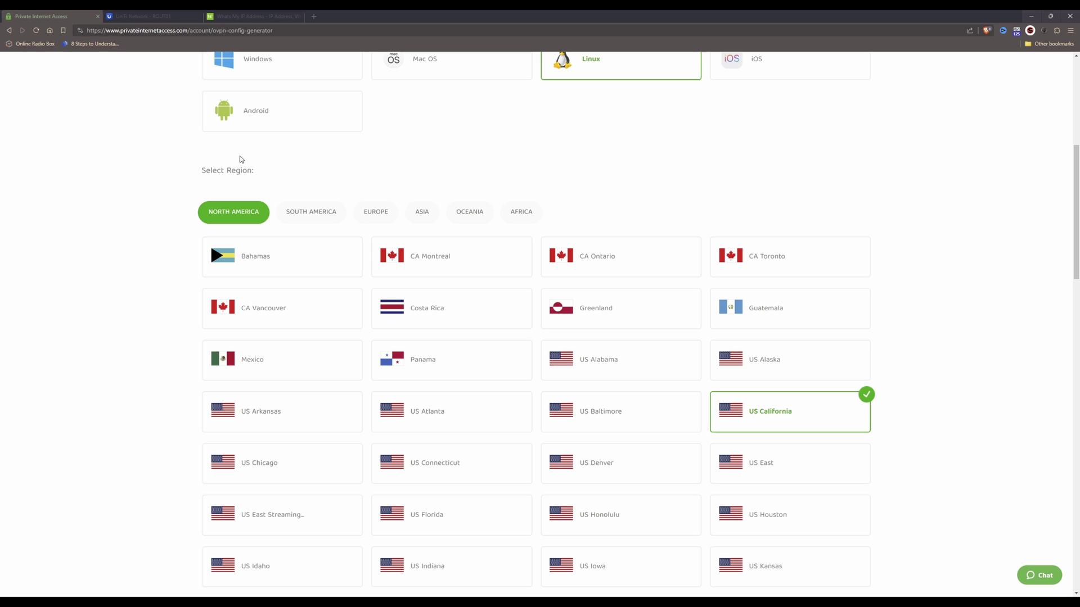
scroll(422, 219, "down", 1)
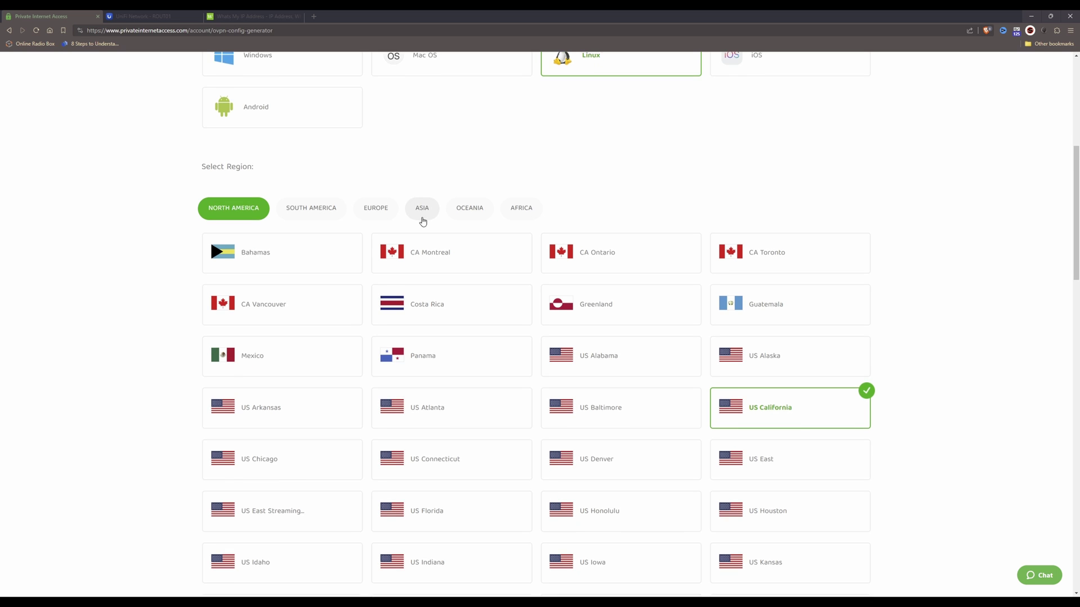
scroll(425, 221, "down", 1)
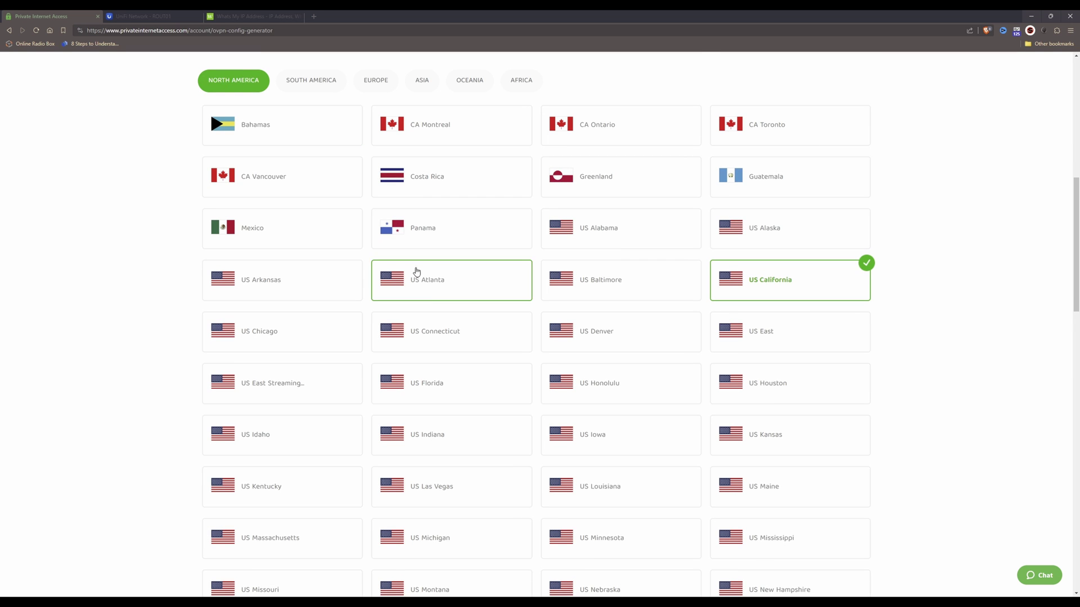
scroll(464, 311, "down", 3)
scroll(463, 311, "down", 2)
left_click(463, 296)
Step: Enable Use IP with the UDP/1198 RSA-2048 AES-128-CBC SHA1 port option and generate the configuration file
scroll(491, 304, "down", 5)
scroll(491, 304, "down", 3)
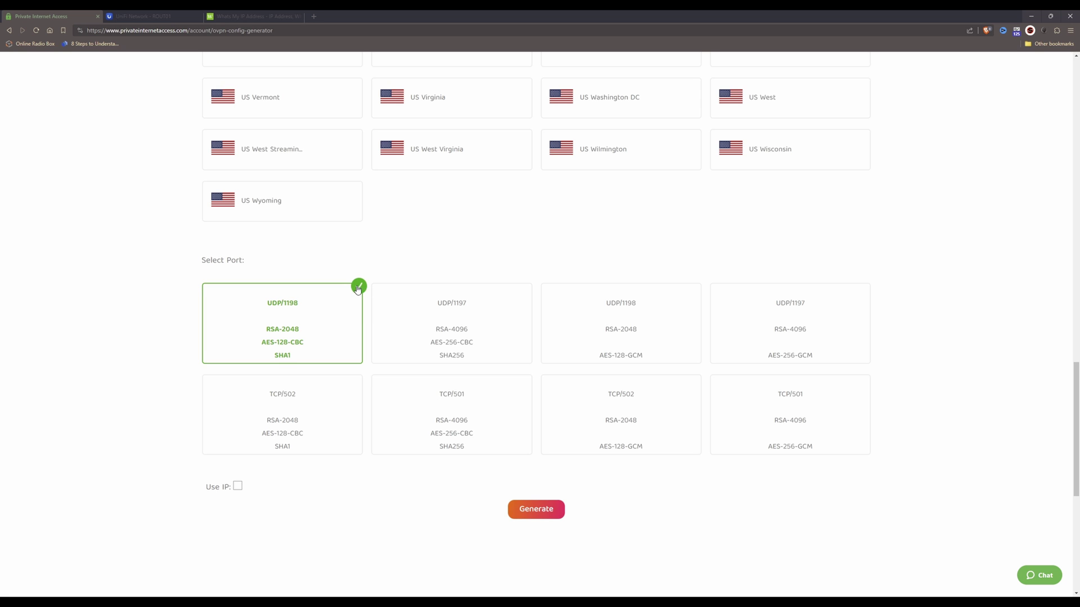
scroll(369, 311, "down", 1)
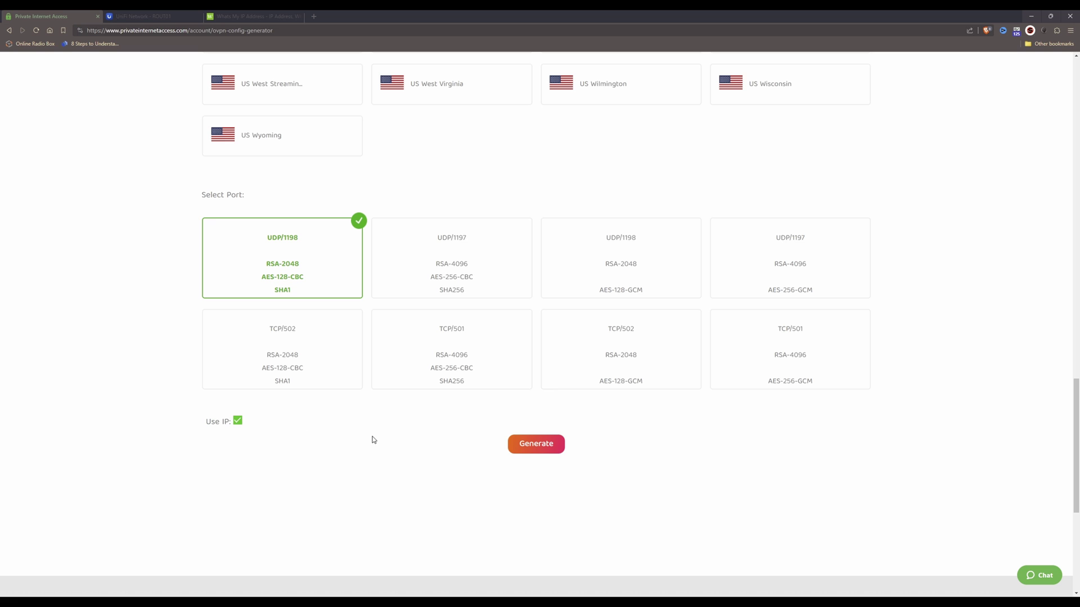
left_click(541, 445)
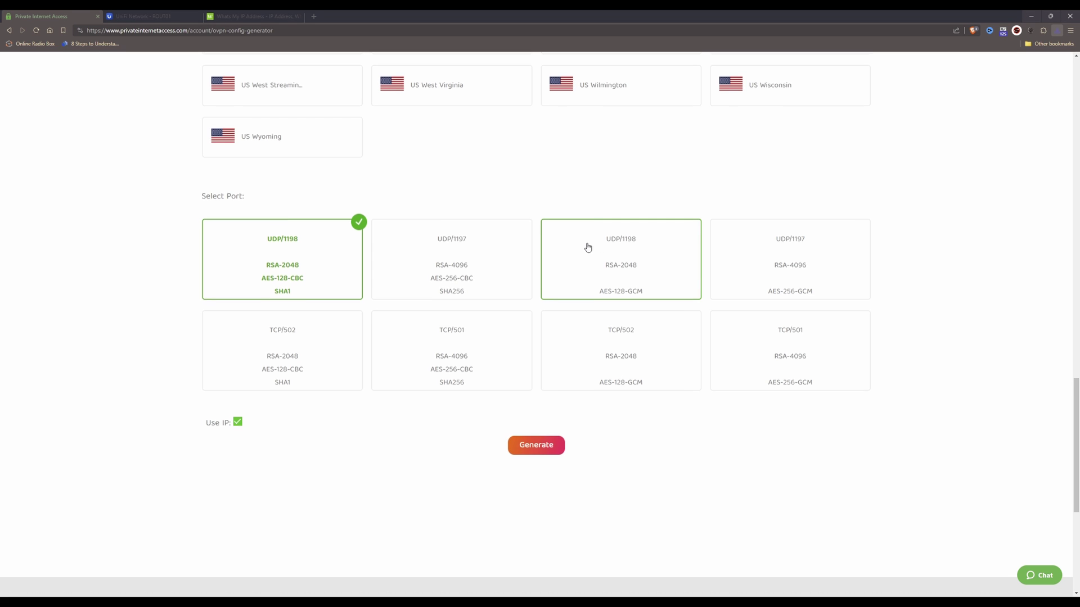
Step: Close the configuration generator page and switch to the UniFi Network dashboard
scroll(588, 247, "up", 4)
scroll(589, 250, "up", 14)
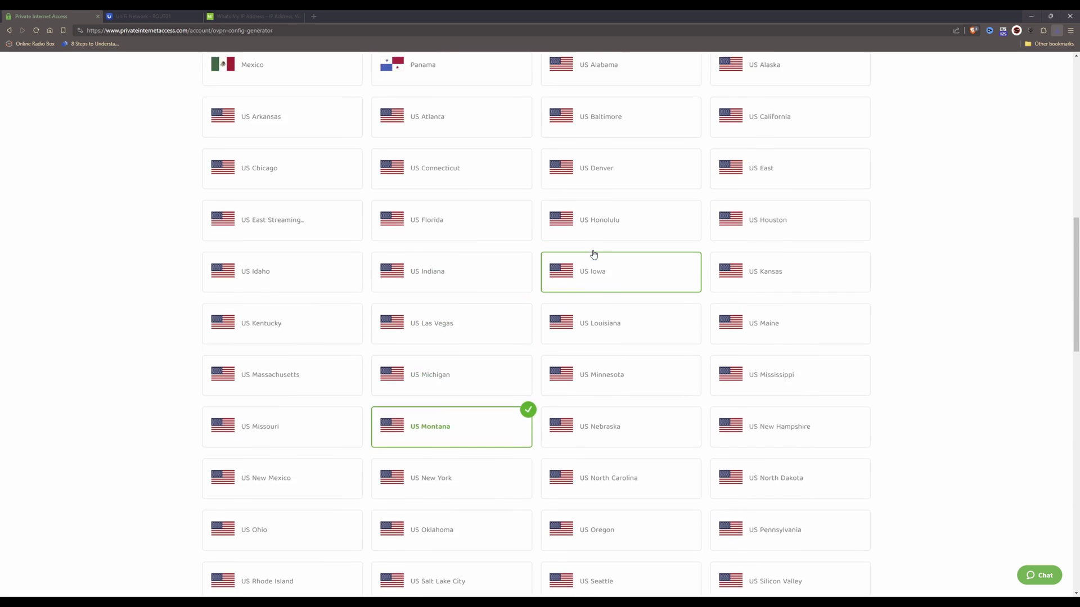
scroll(602, 254, "up", 5)
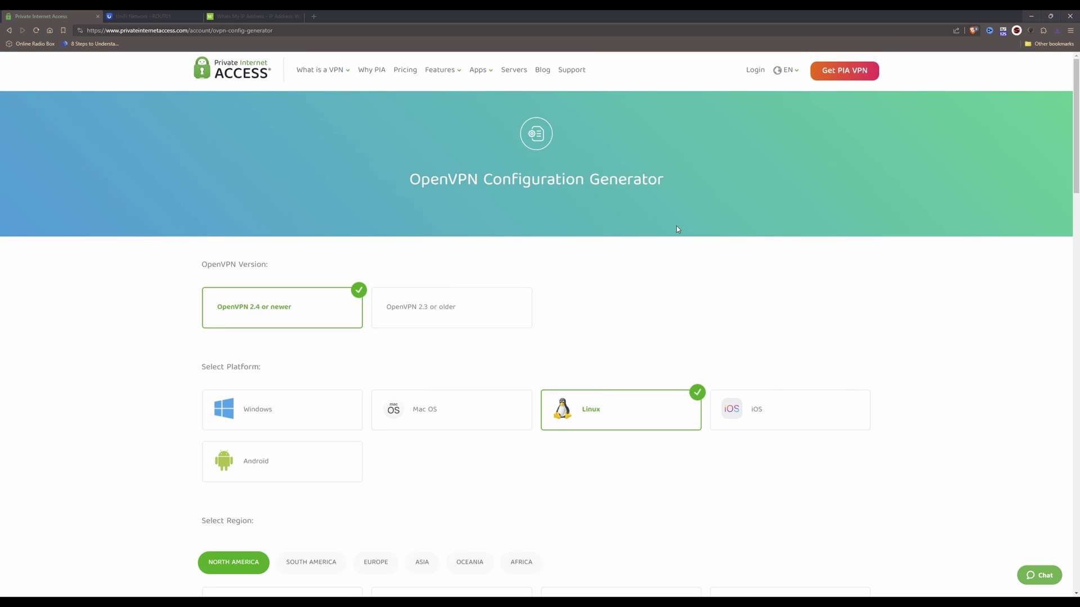
key("ctrl+w")
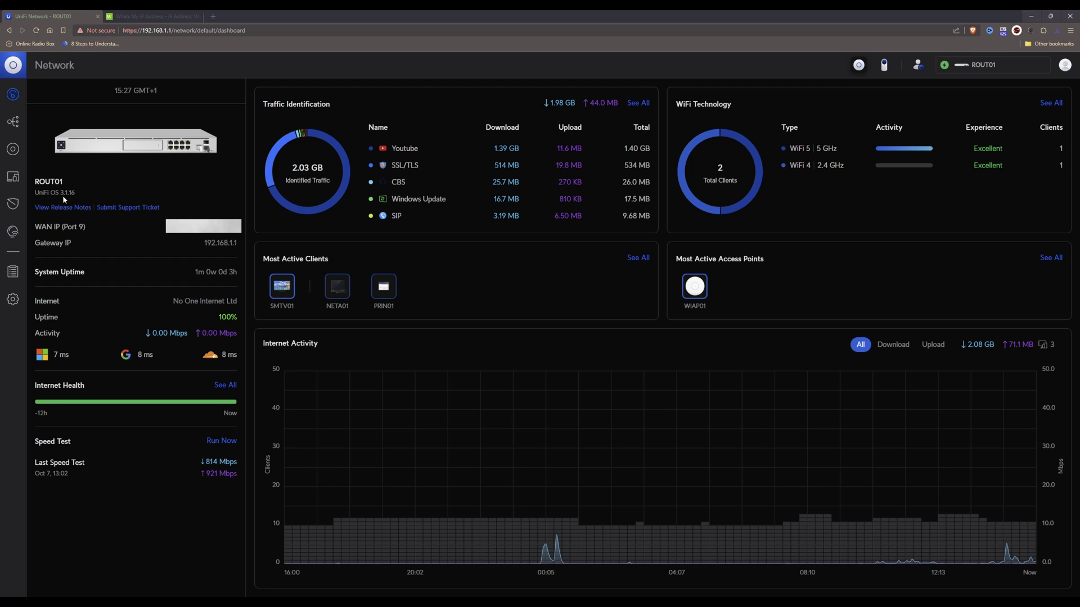
Step: Check the Network application version in the system settings and return to the dashboard
left_click(12, 299)
left_click(65, 285)
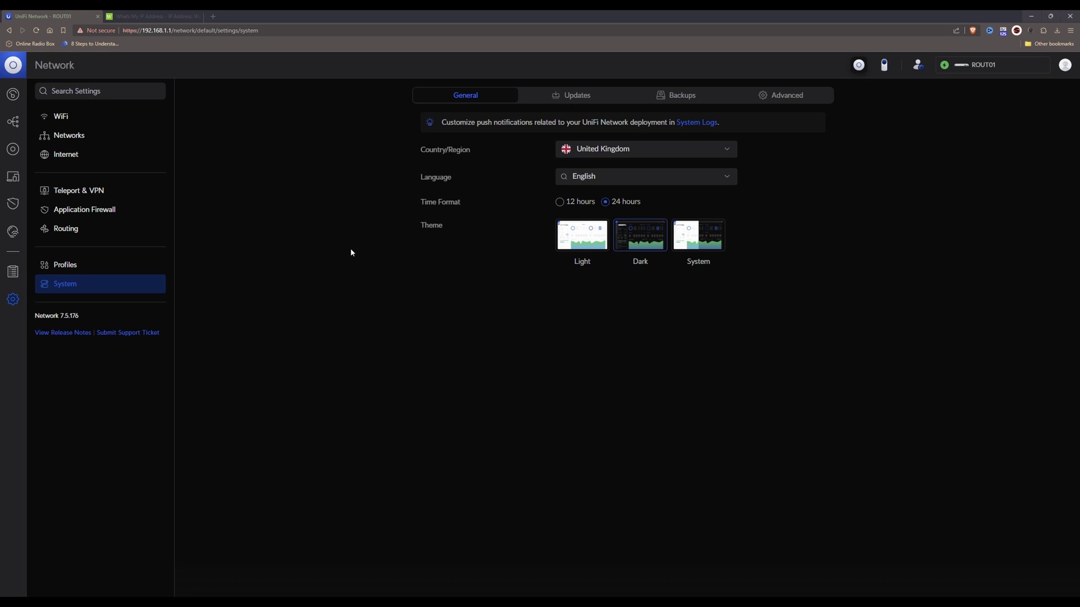
left_click(13, 94)
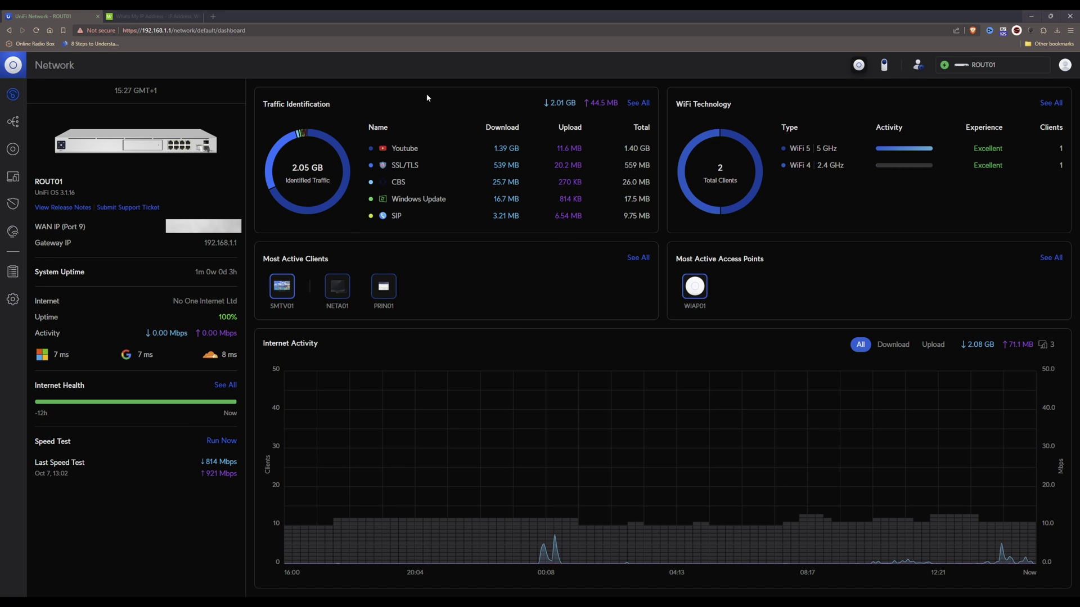
Step: Open the new VPN client form in the Teleport & VPN settings
left_click(10, 304)
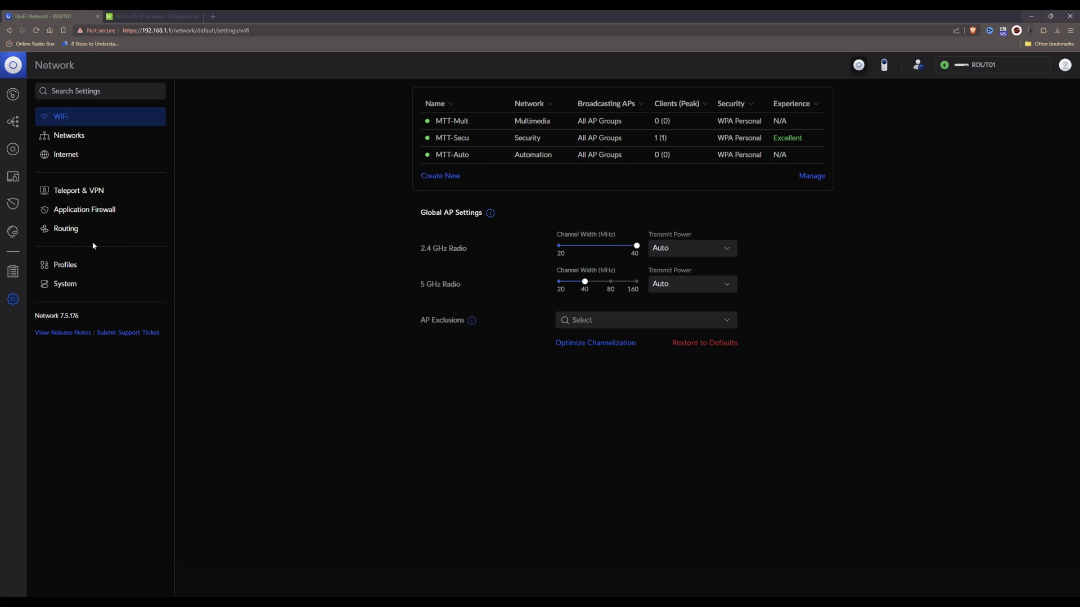
left_click(96, 194)
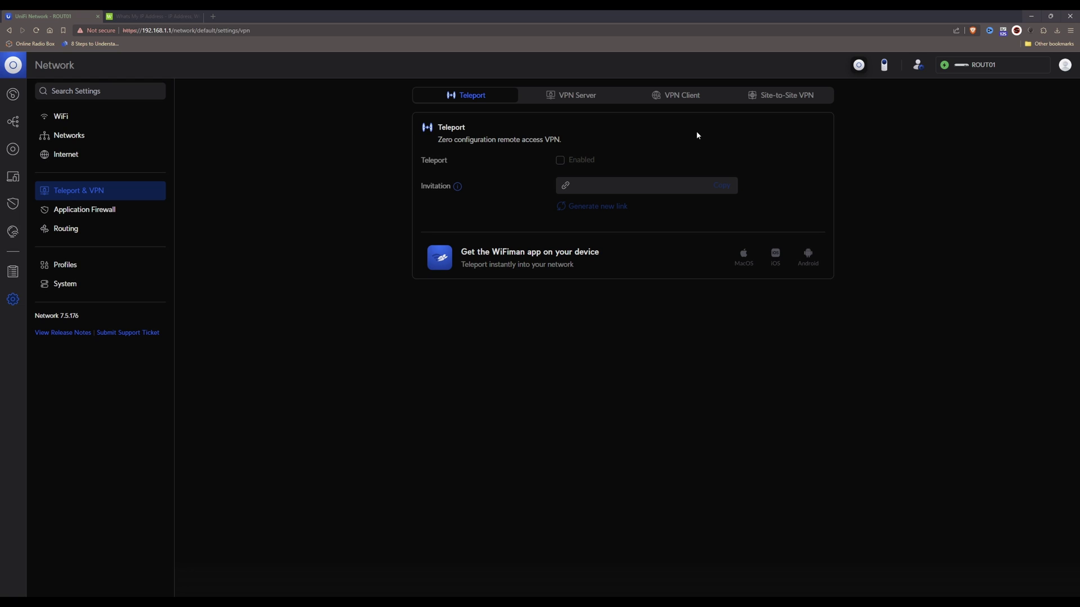
left_click(677, 97)
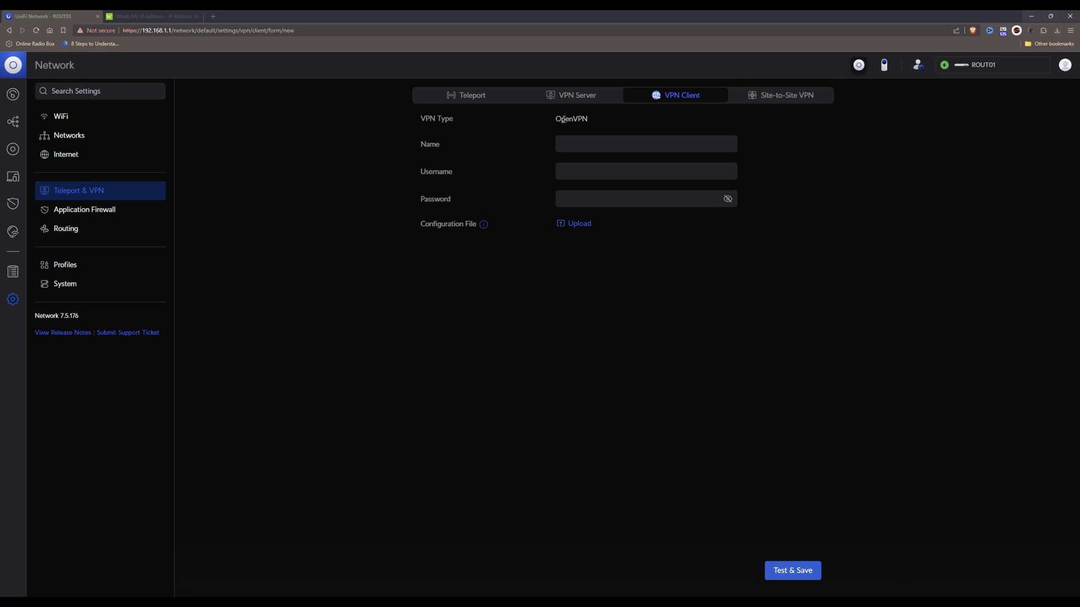
Step: Name the new OpenVPN client "Private Internet Access US Montana"
left_click(622, 141)
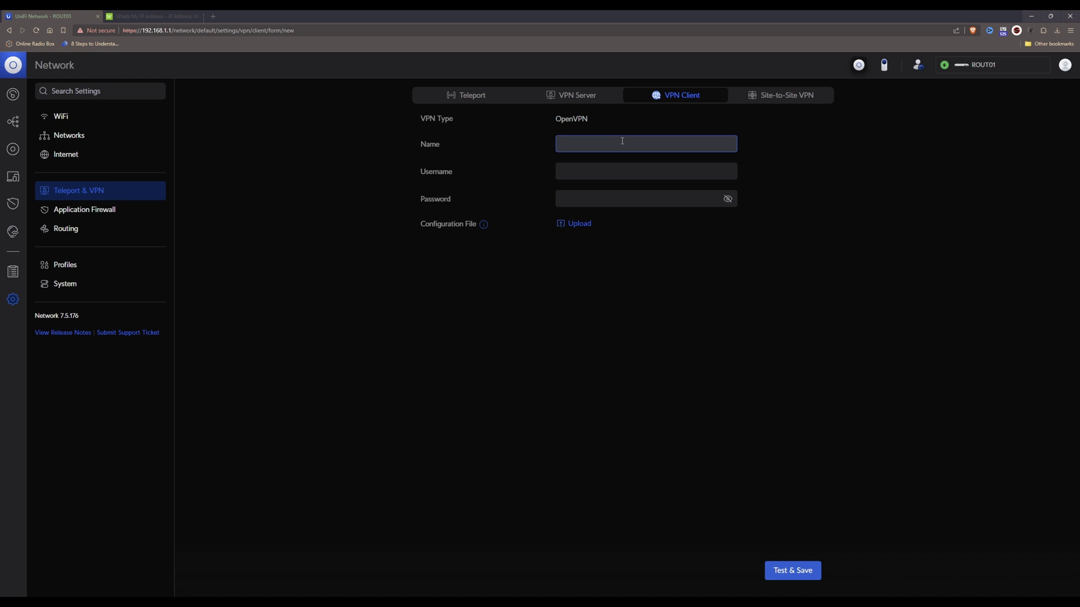
type("Priv")
type("ate Internet Access US Montana")
Step: Paste the VPN account username and password into the new client's credentials
left_click(656, 171)
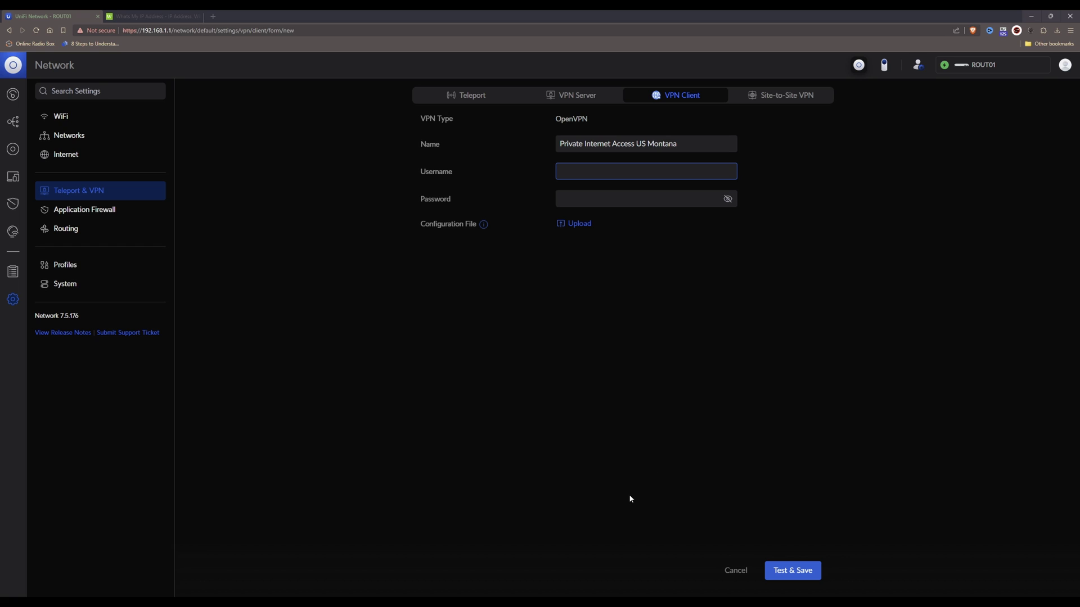
key("alt+Tab")
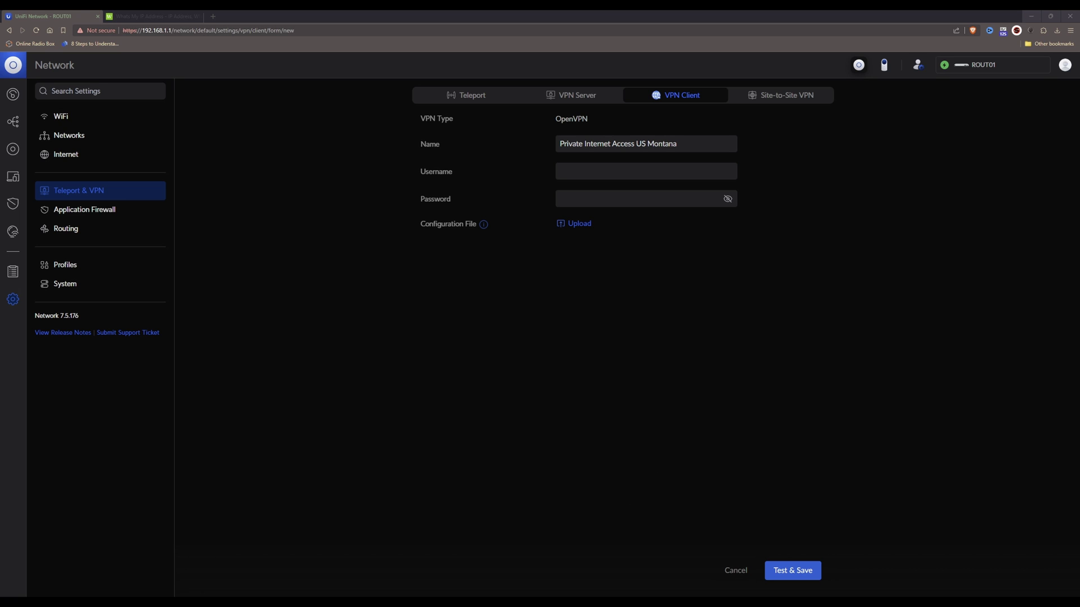
left_click(662, 173)
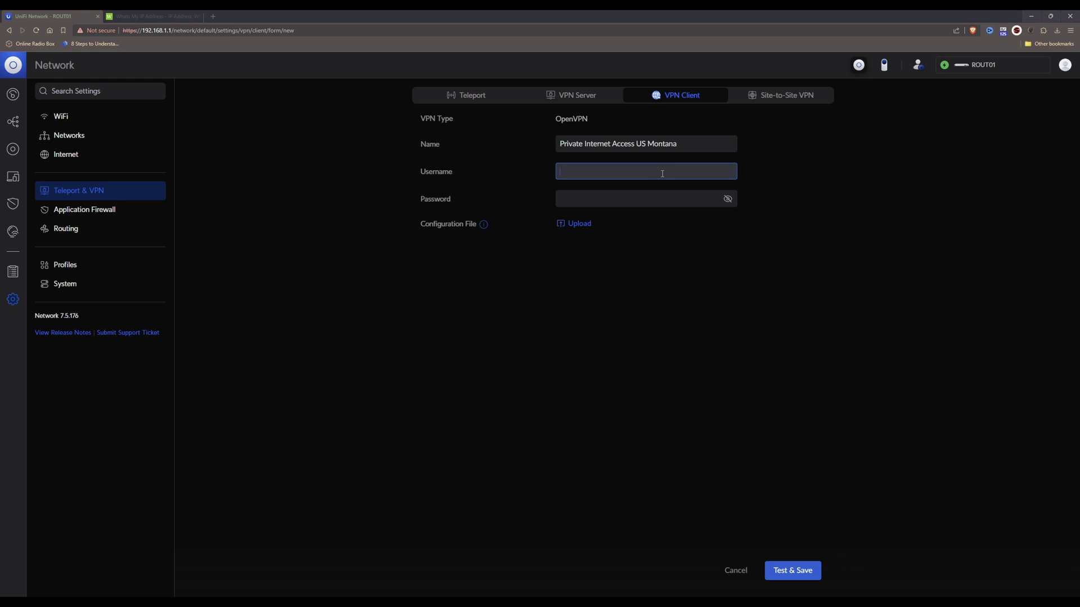
key("ctrl+v")
key("alt+Tab")
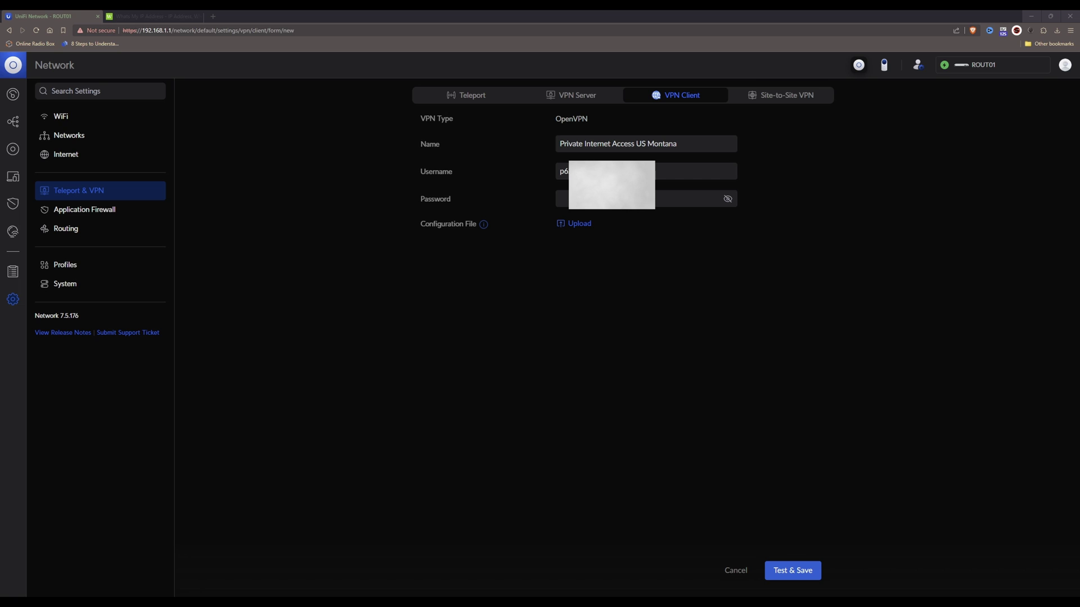
left_click(692, 198)
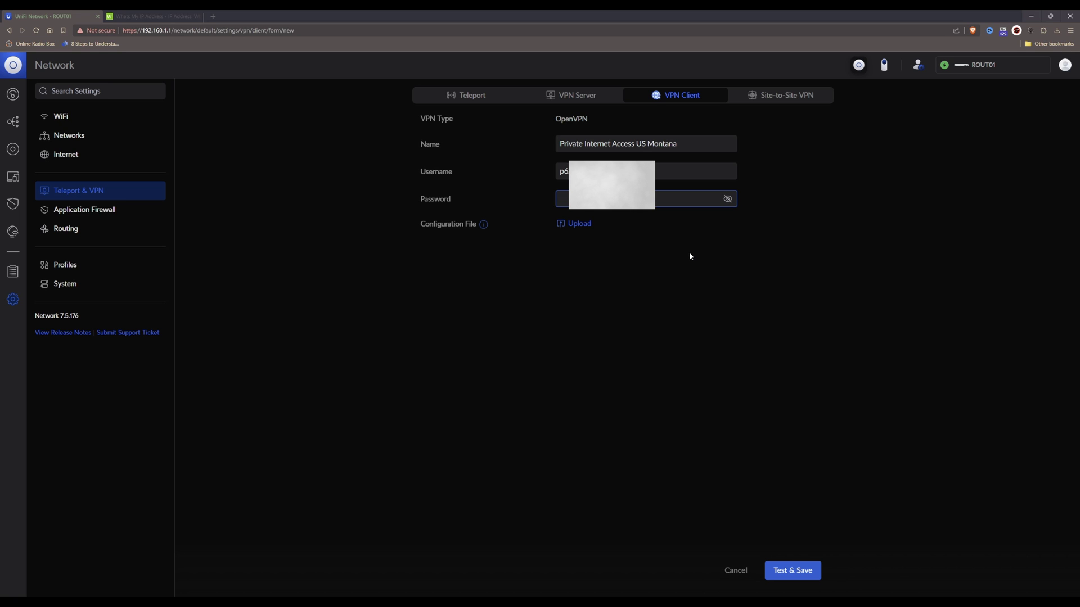
key("ctrl+v")
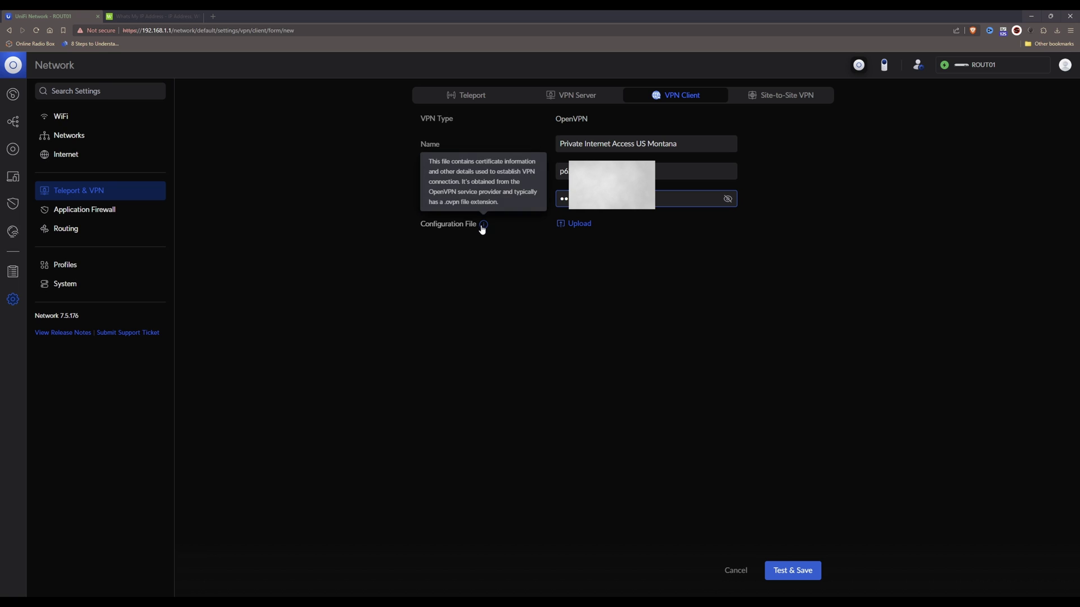
Step: Upload us_montana-pf-aes-128-cbc-udp-ip.ovpn as the configuration file, and test and save the VPN client
left_click(580, 224)
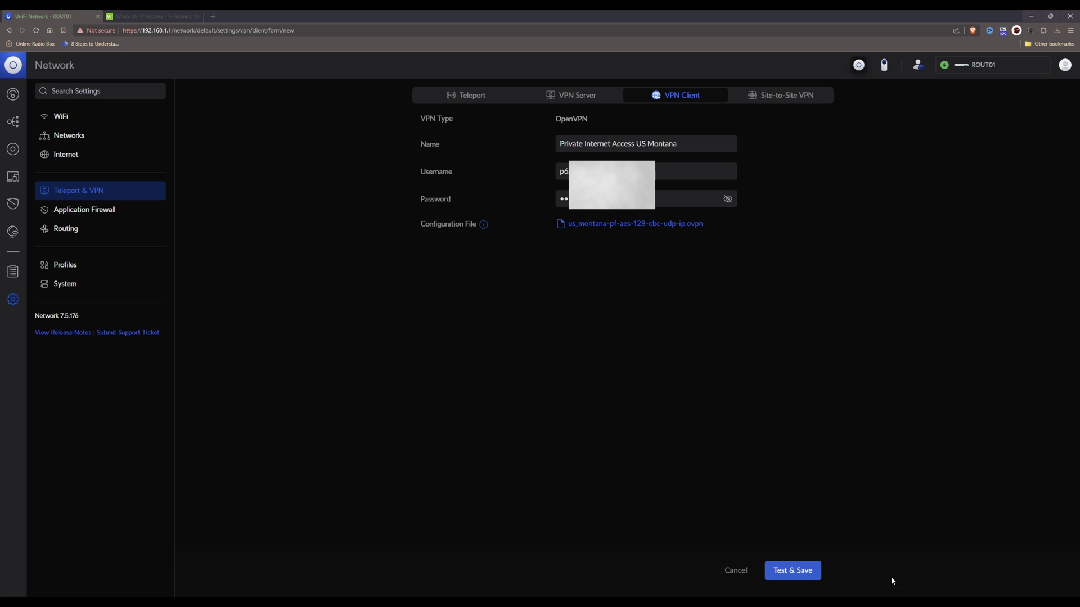
left_click(798, 575)
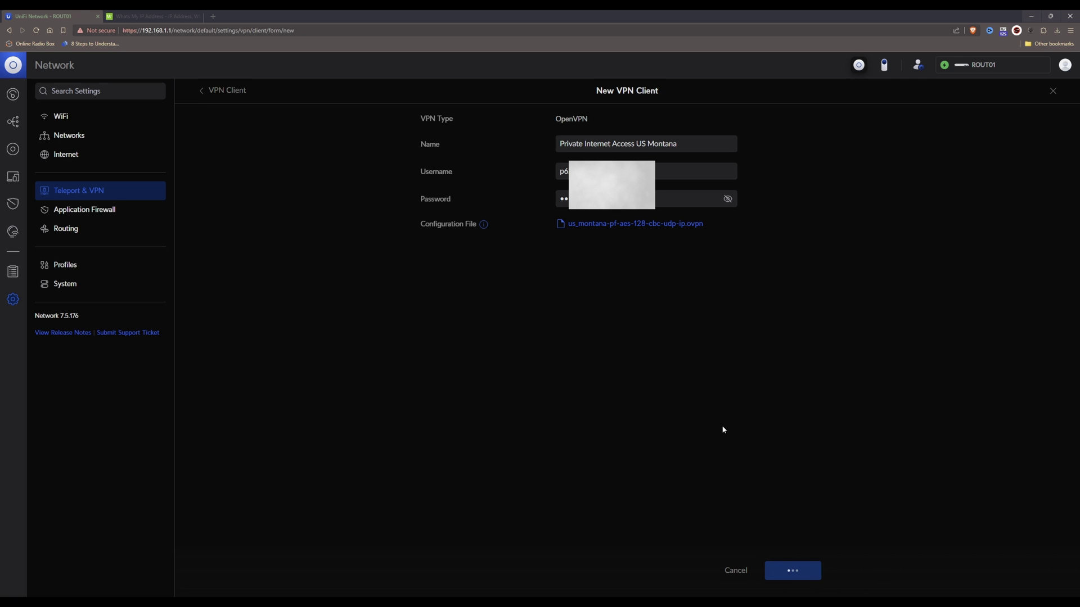
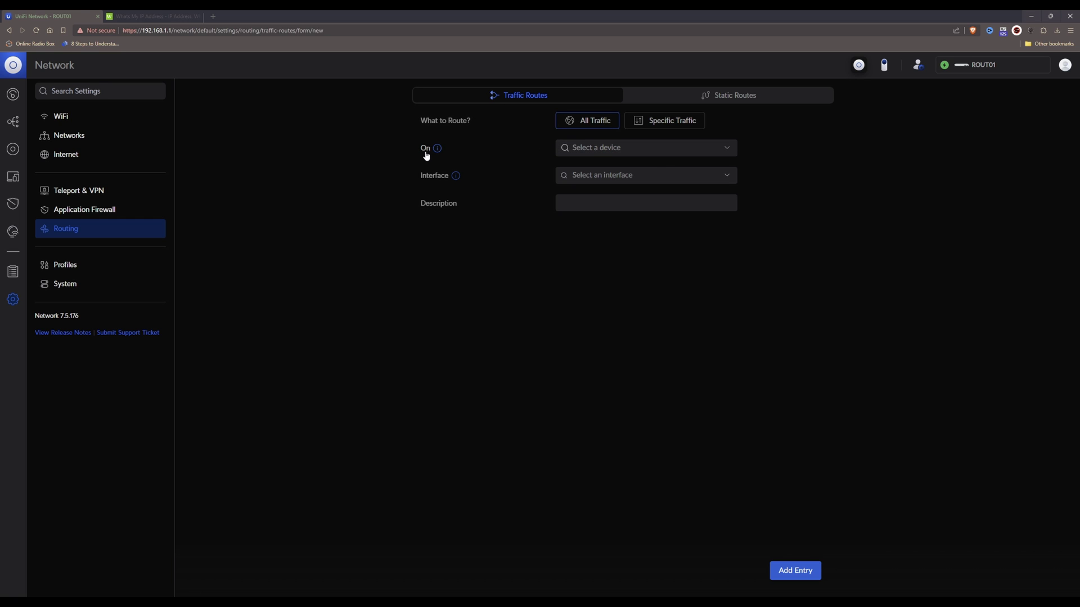
Step: Set DESK01 as the device the new all-traffic route applies to
left_click(639, 148)
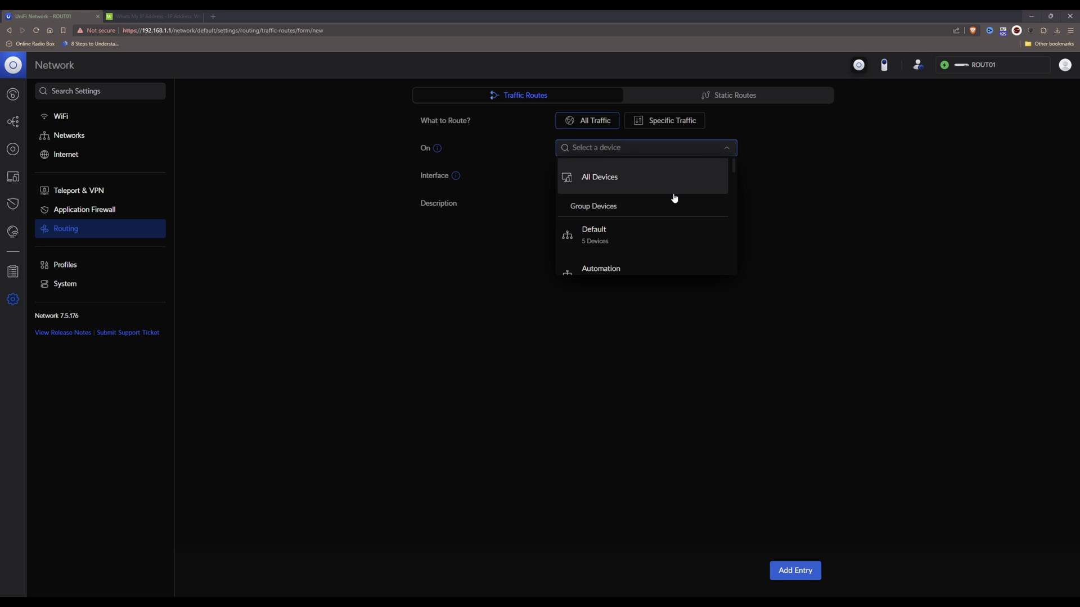
scroll(660, 210, "down", 1)
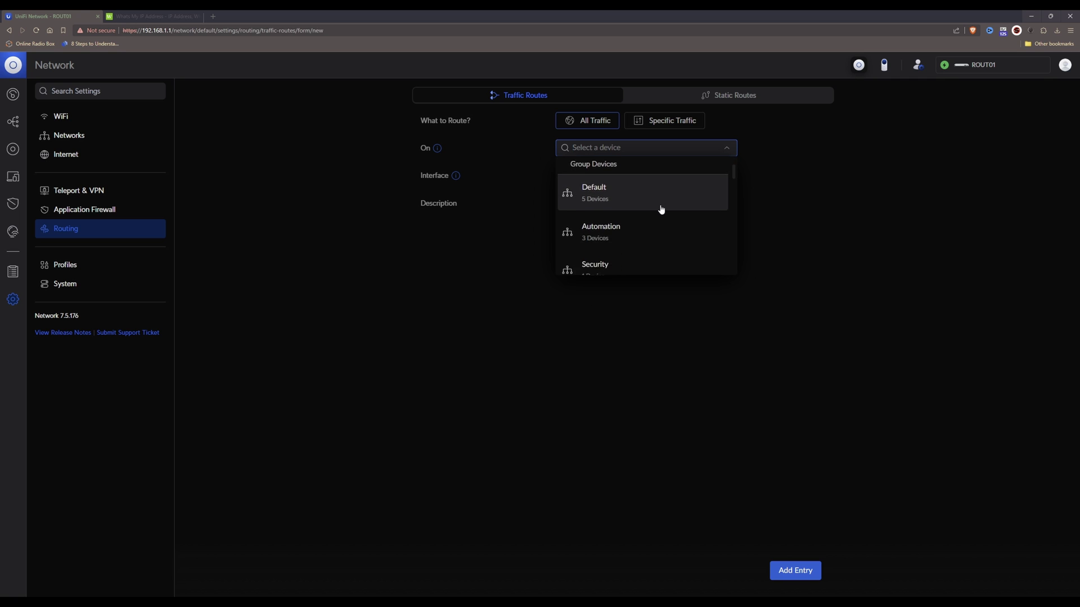
scroll(661, 209, "down", 4)
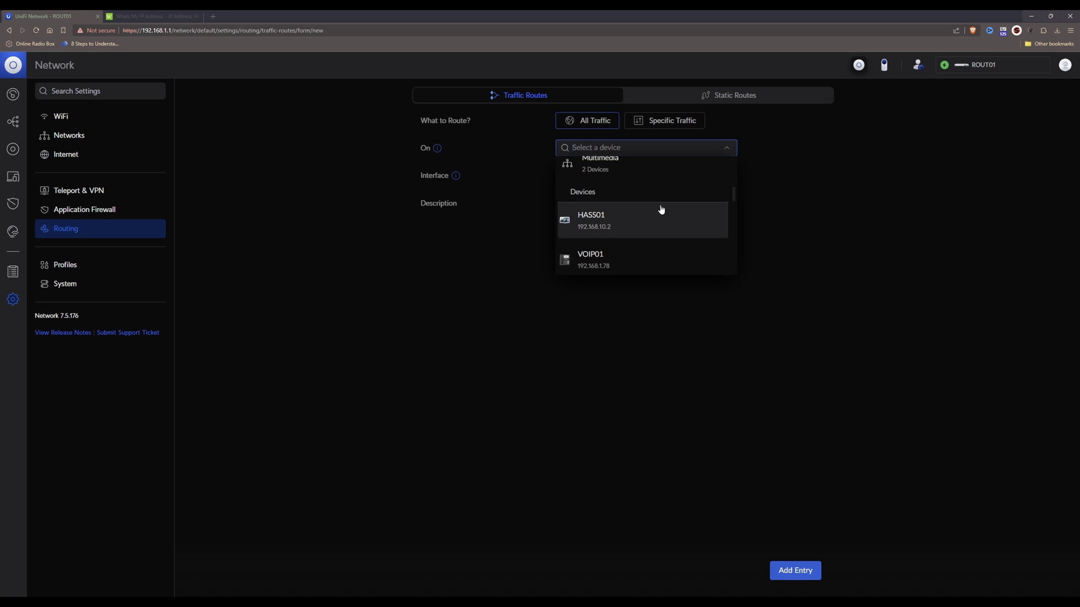
scroll(661, 209, "down", 1)
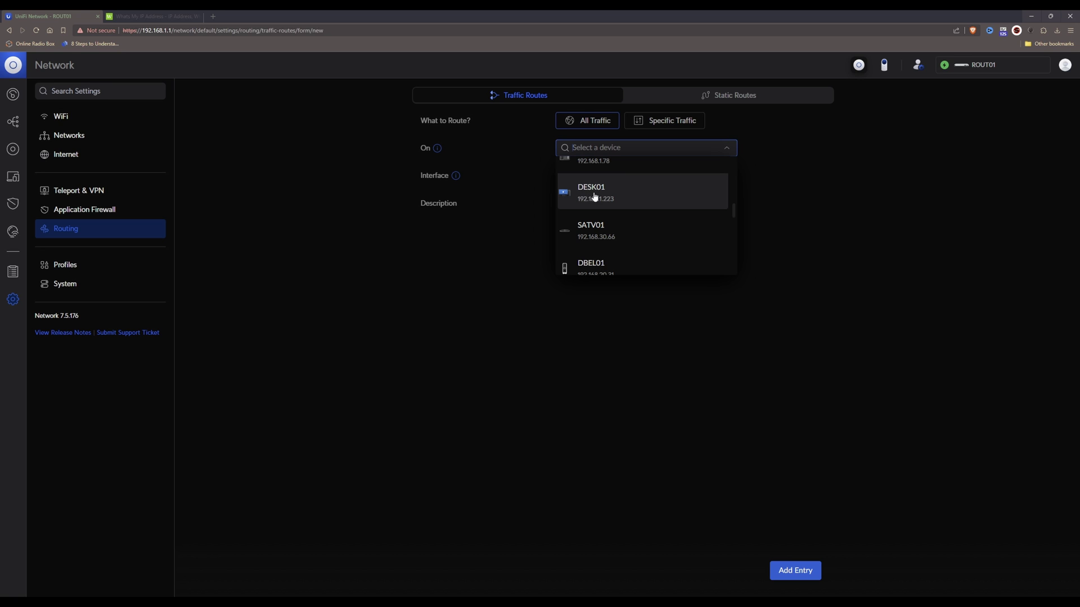
left_click(618, 200)
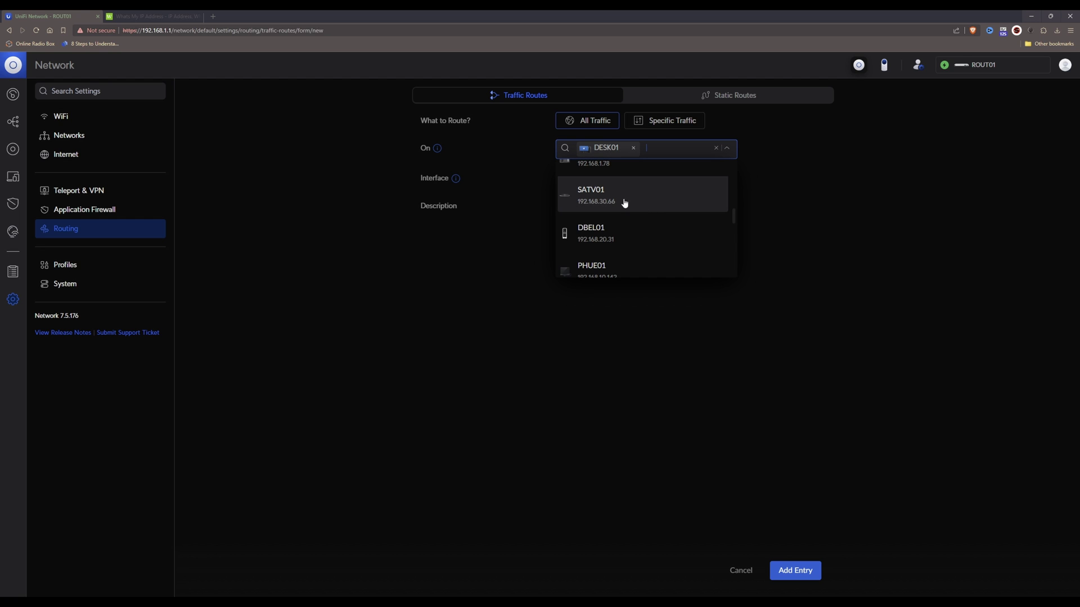
scroll(622, 247, "down", 1)
scroll(622, 247, "down", 2)
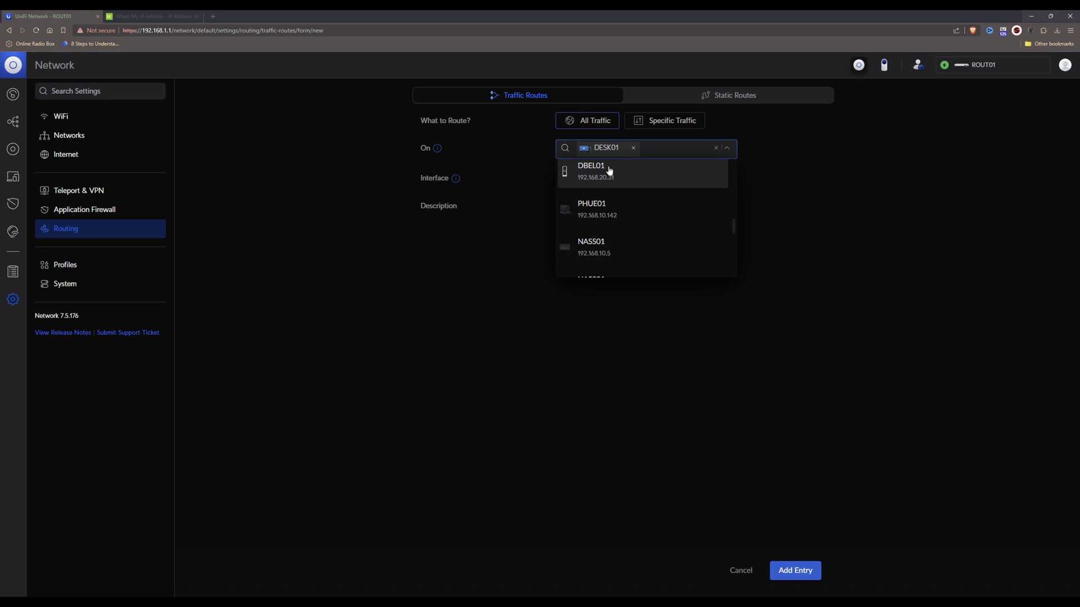
left_click(808, 163)
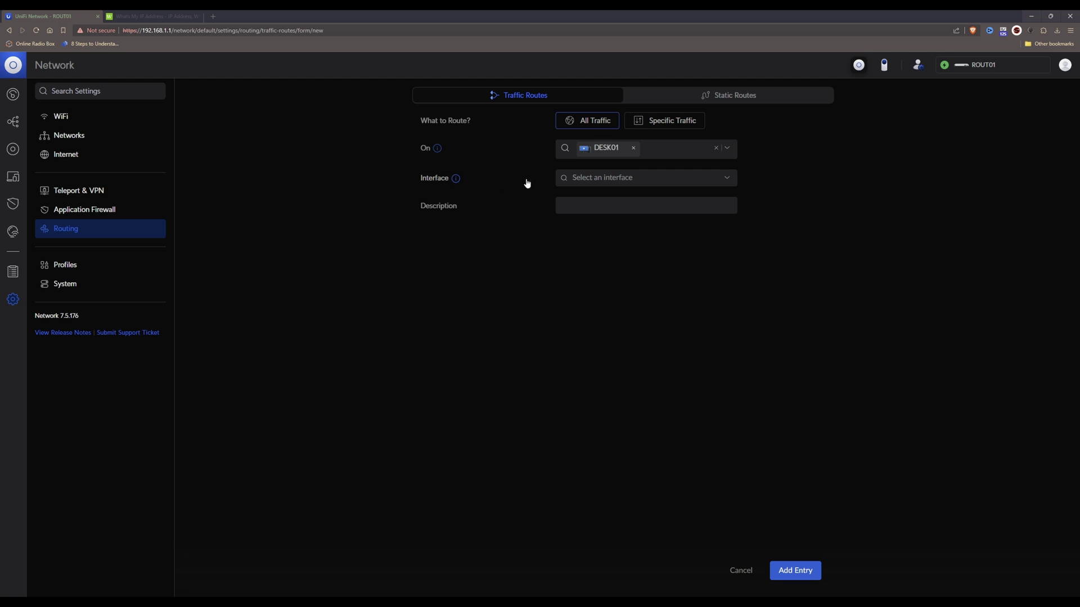
Step: Route the traffic through the Private Internet Access US Montana interface, leave the description blank, and add the entry
left_click(680, 177)
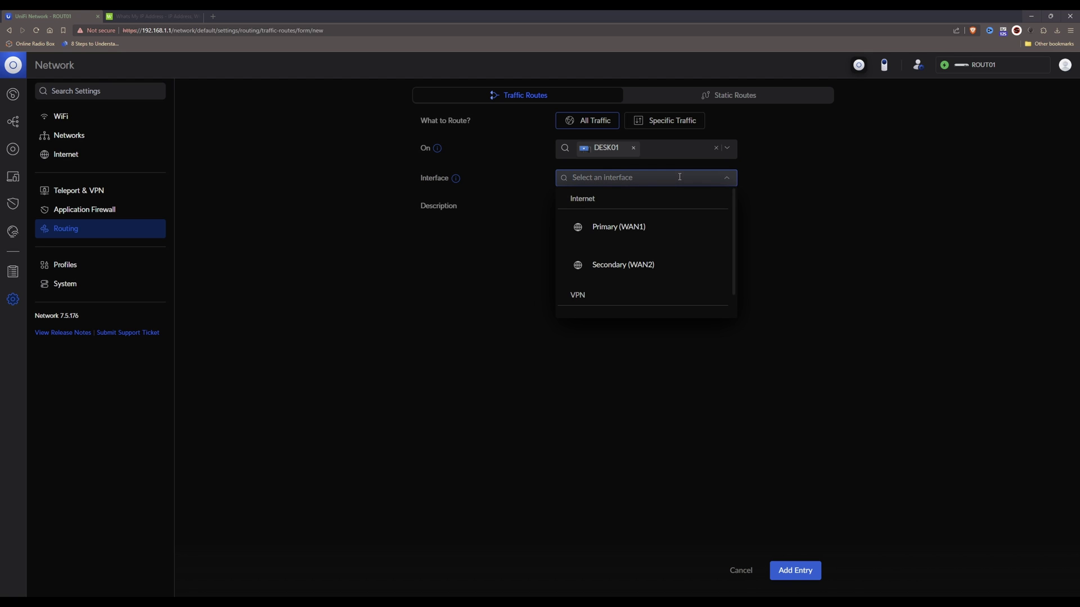
scroll(673, 220, "down", 1)
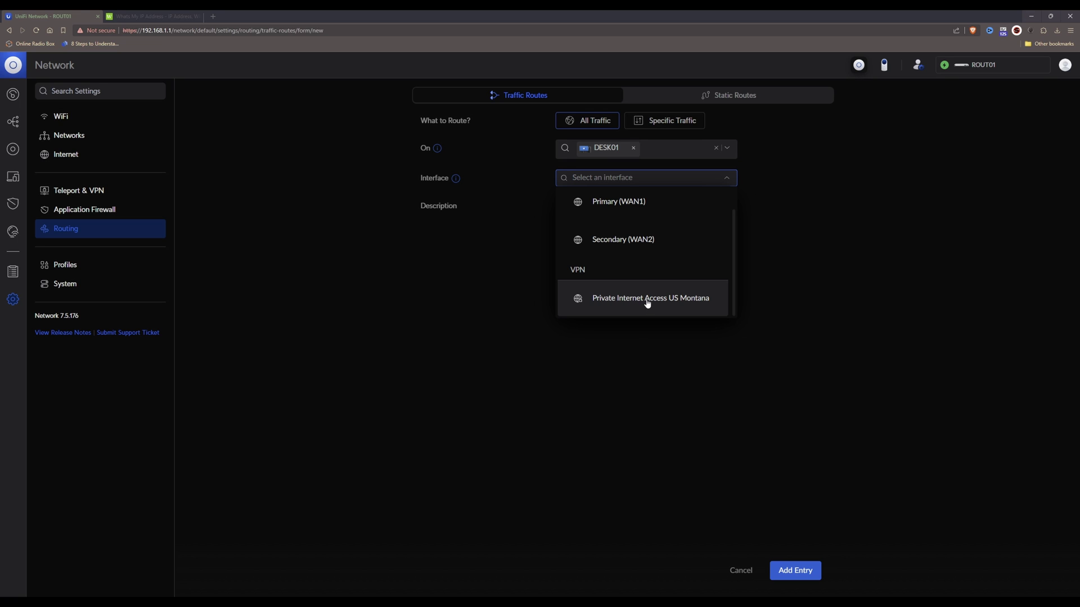
left_click(697, 300)
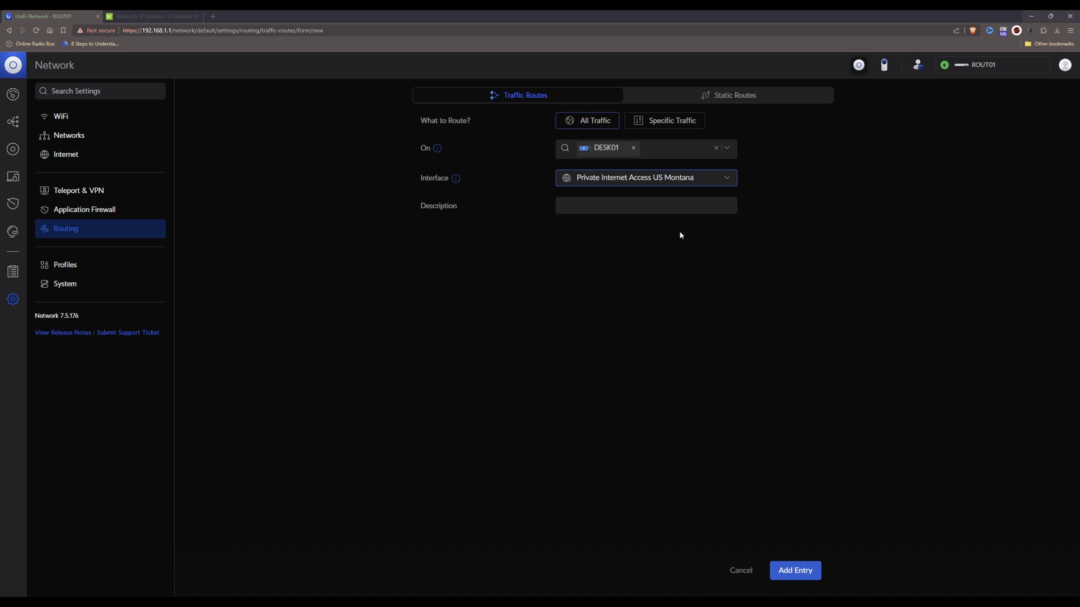
left_click(679, 205)
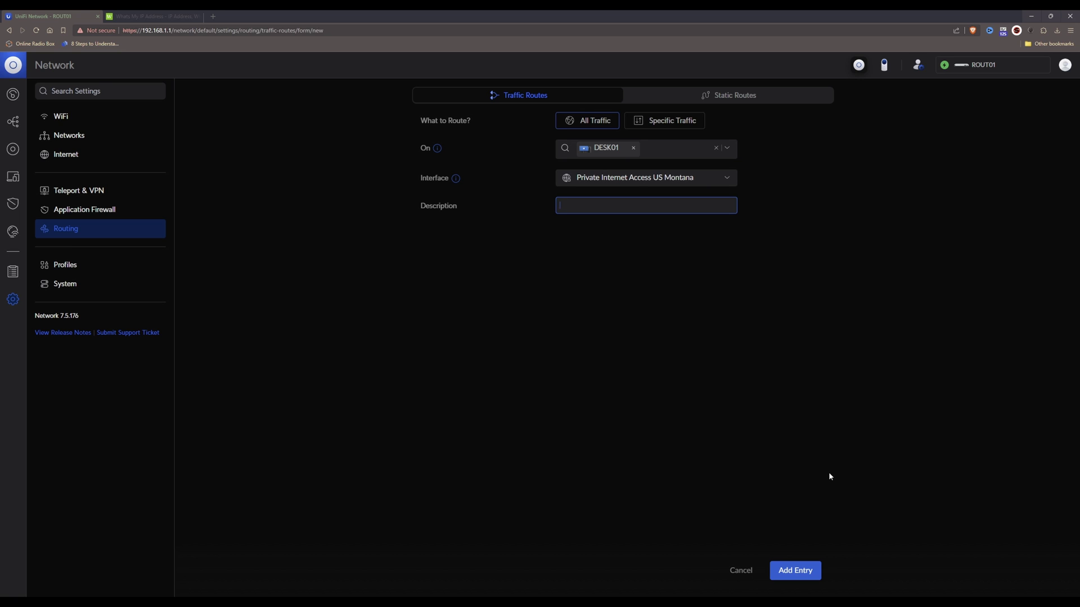
left_click(795, 571)
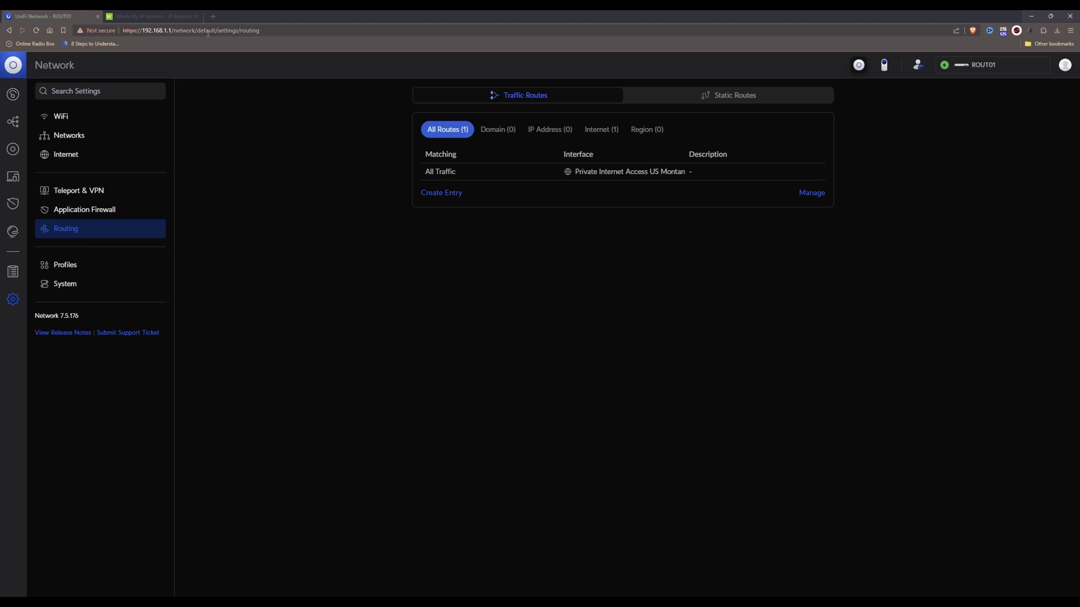
Step: Load whatsmyip.com in a new browser tab to check the public IP address and location
left_click(213, 16)
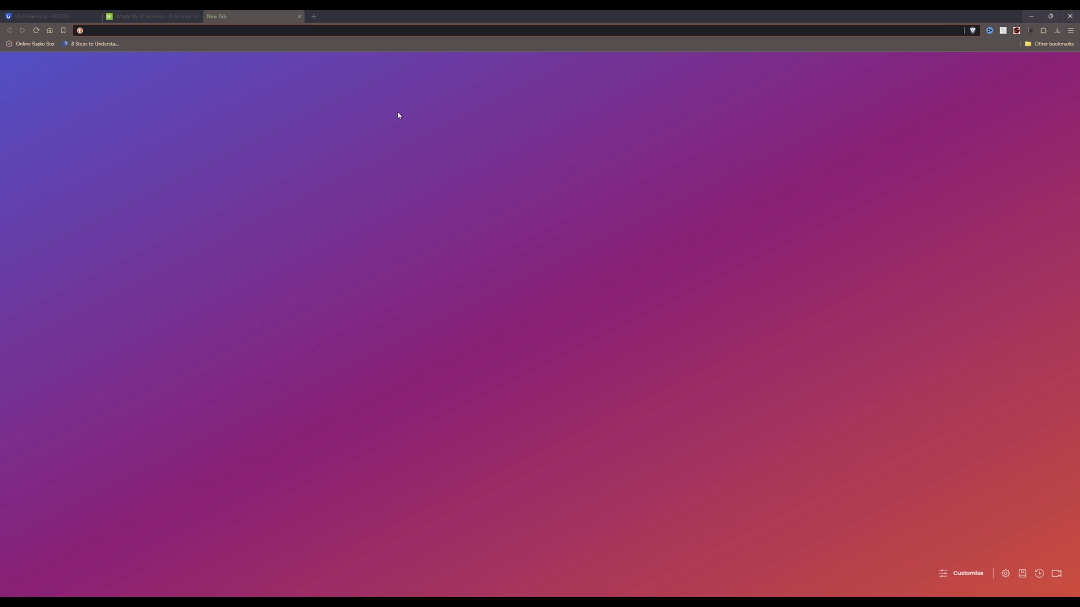
type("whats")
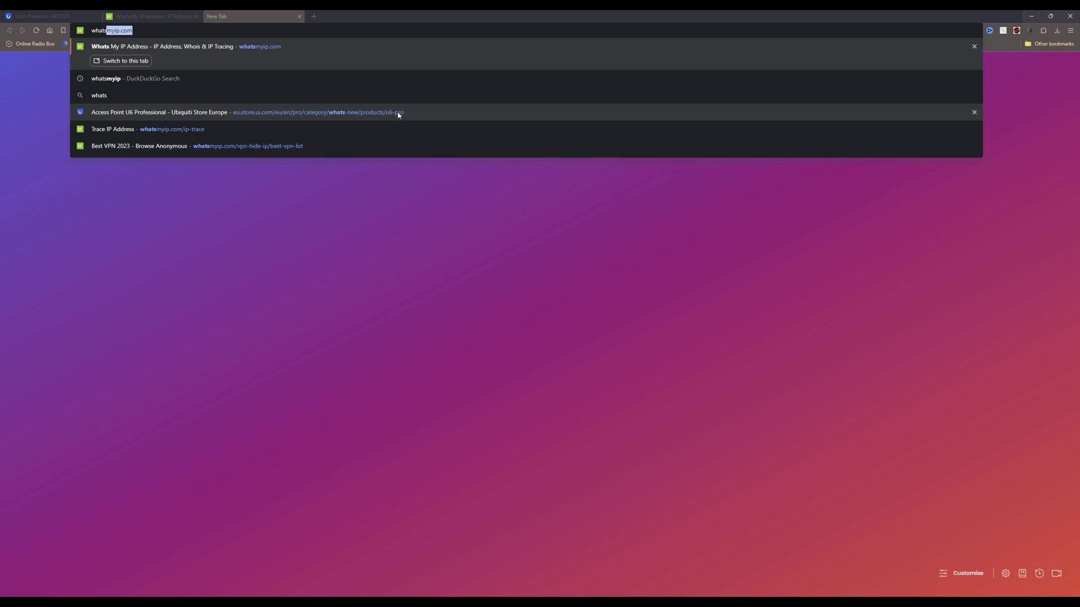
type("myip.com")
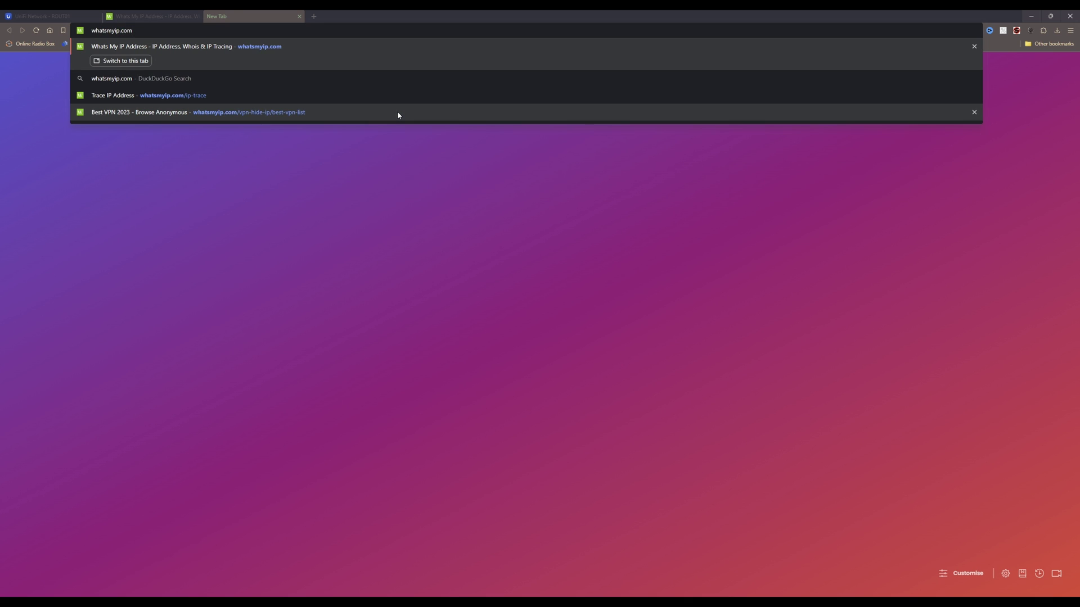
key("Return")
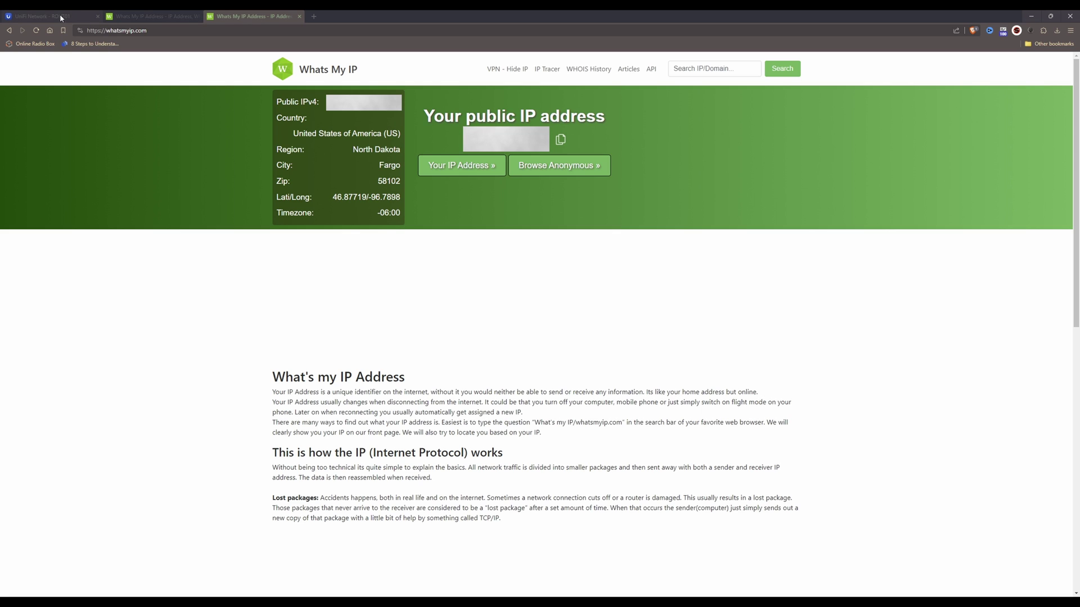
Step: Open the Private Internet Access website in a new browser tab and log in to the account
left_click(314, 16)
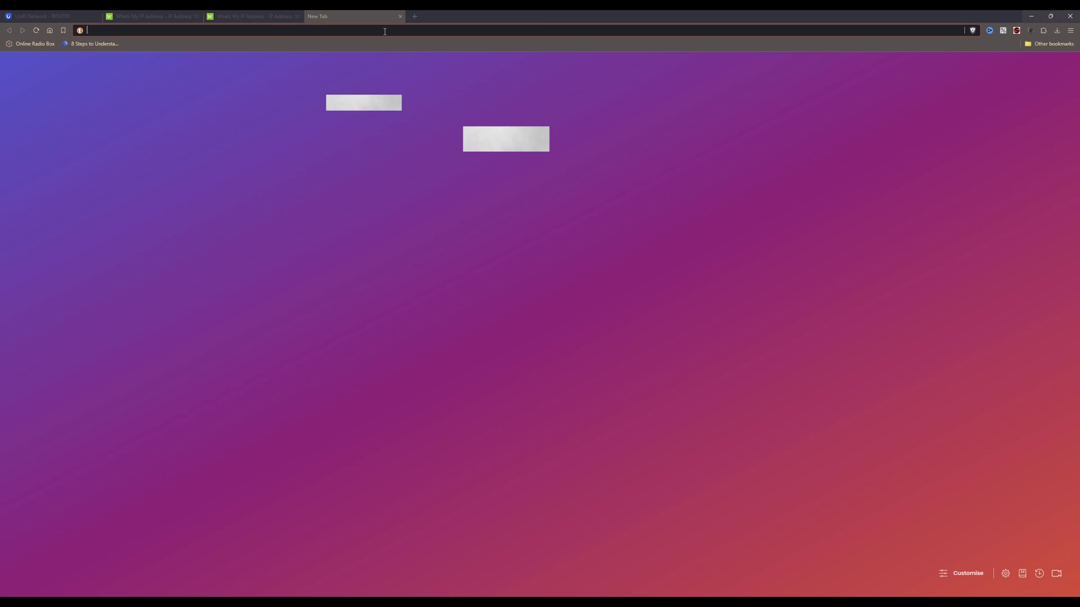
type("private internet access")
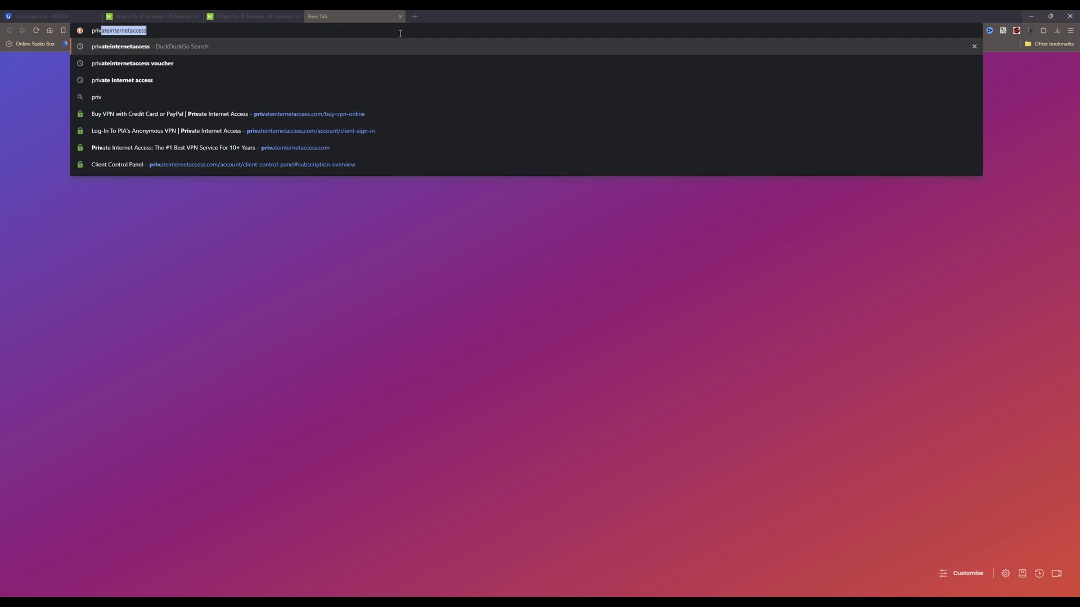
key("Return")
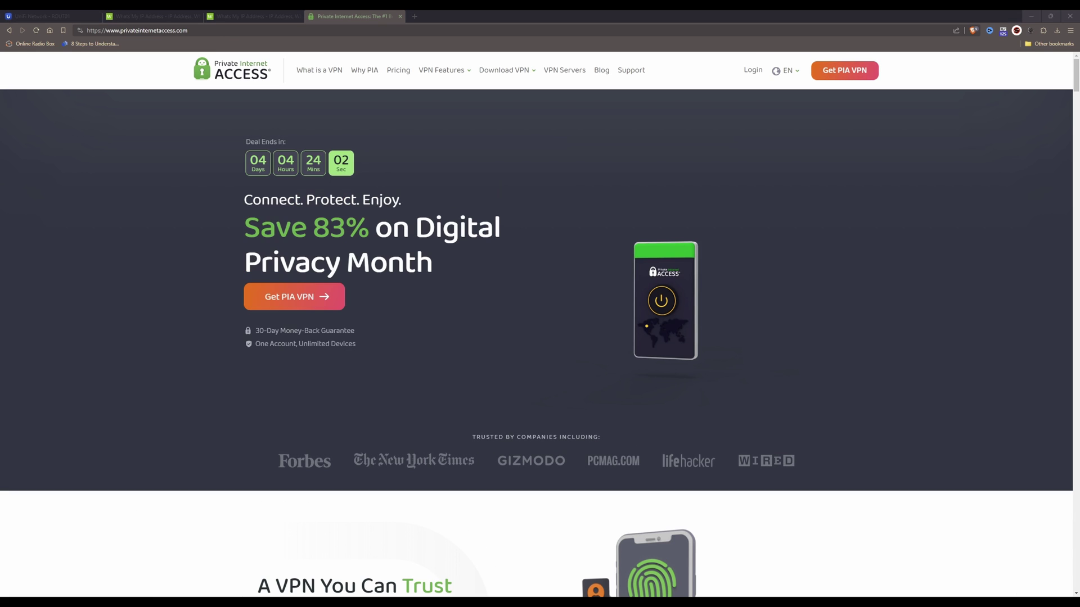
left_click(753, 69)
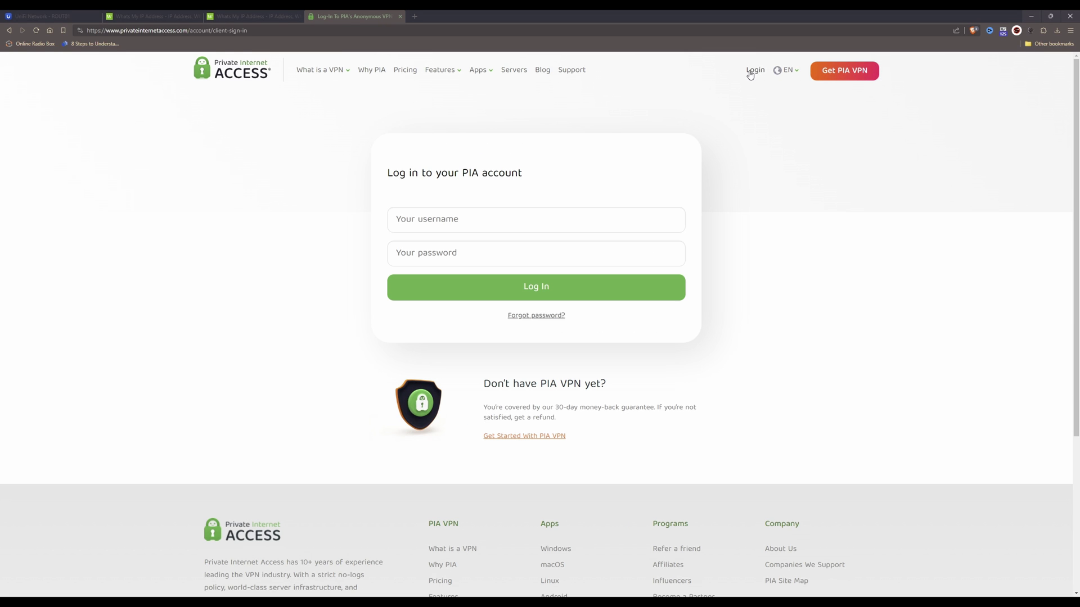
left_click(546, 219)
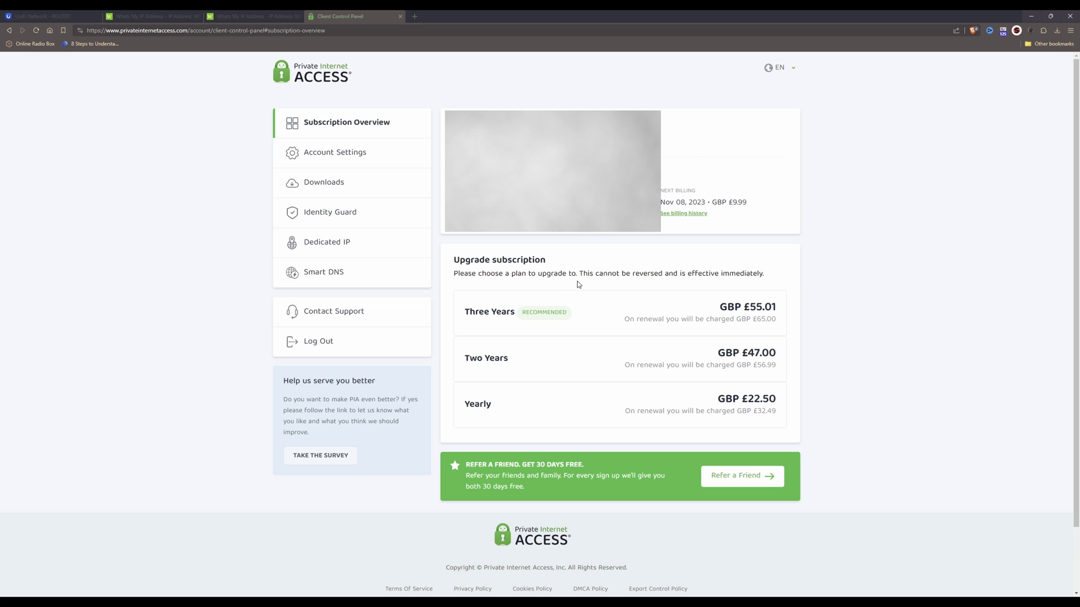
Step: Open the OpenVPN Configuration Generator from the account's downloads
left_click(332, 183)
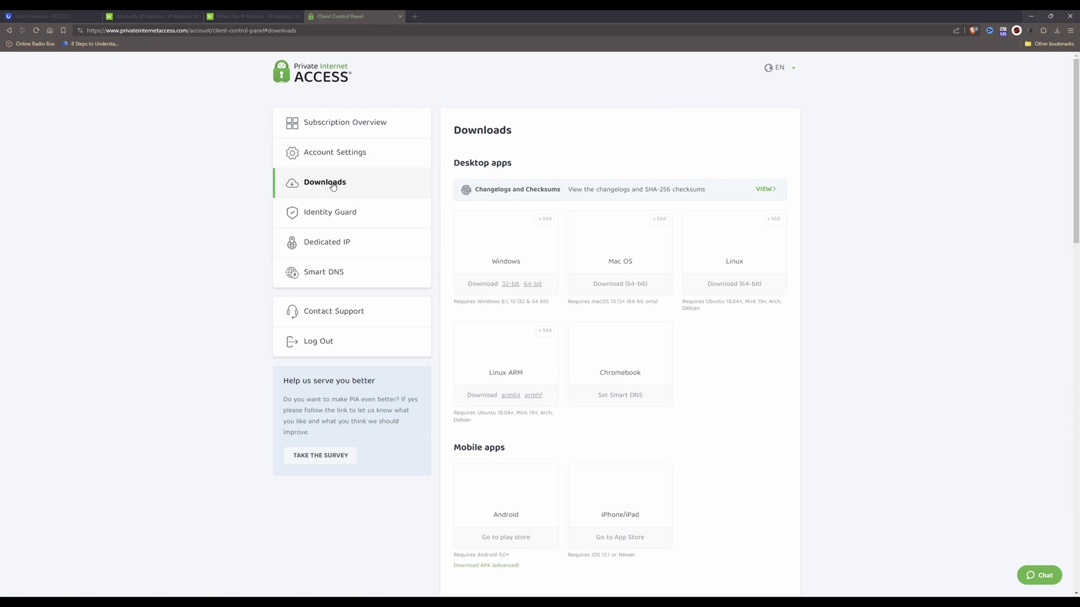
scroll(711, 333, "down", 14)
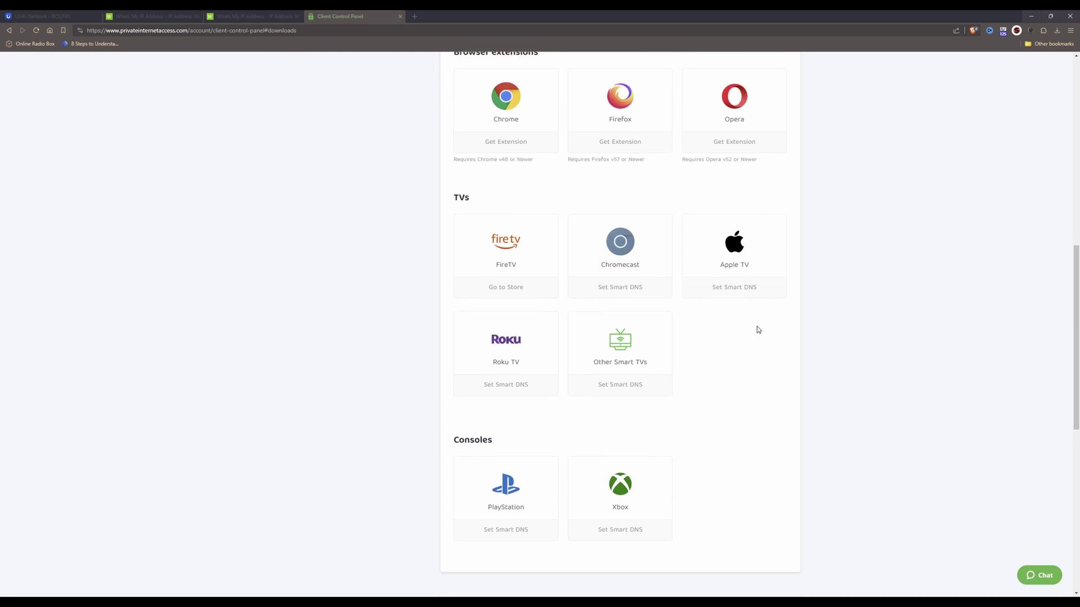
scroll(758, 329, "down", 4)
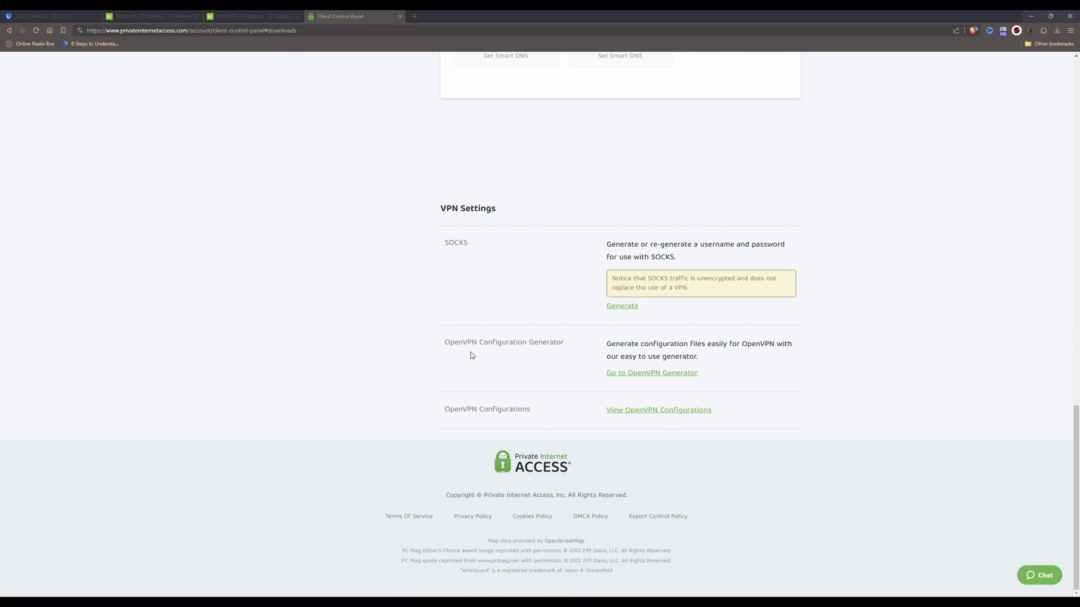
left_click(664, 374)
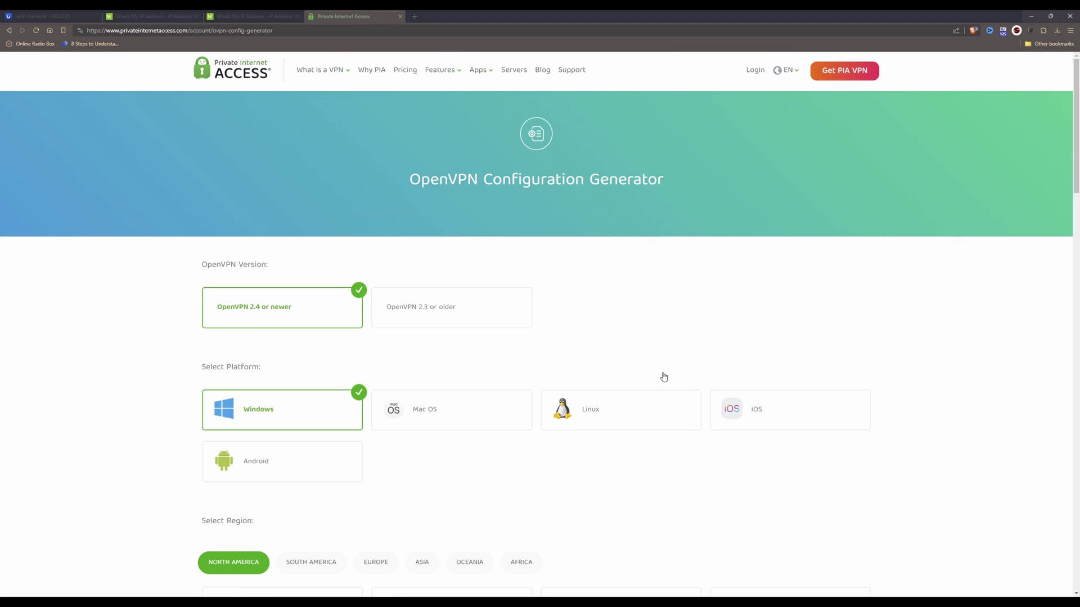
Step: Review the North America server regions offered by the OpenVPN Configuration Generator, and close its page to return to the UniFi routing settings
scroll(658, 374, "down", 6)
scroll(654, 374, "down", 3)
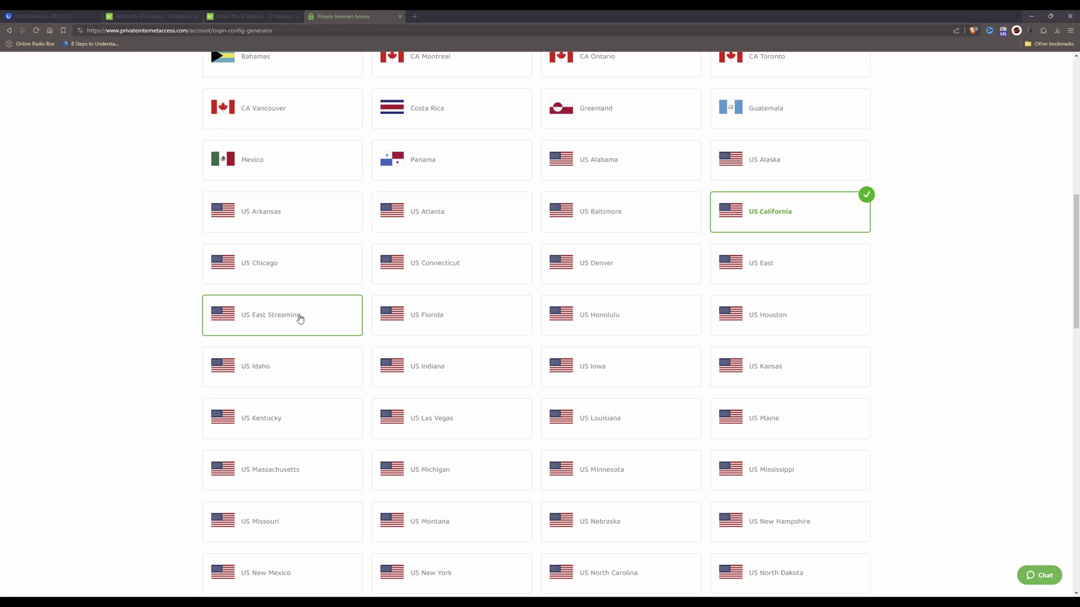
scroll(637, 352, "down", 1)
scroll(638, 352, "down", 2)
scroll(844, 424, "down", 1)
scroll(845, 429, "down", 5)
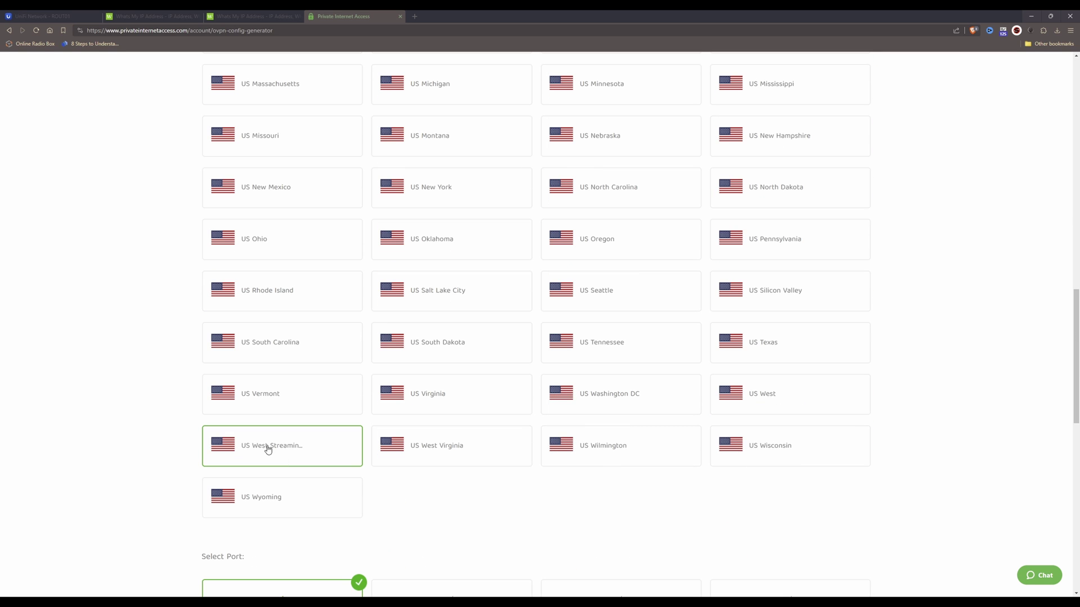
scroll(844, 349, "up", 11)
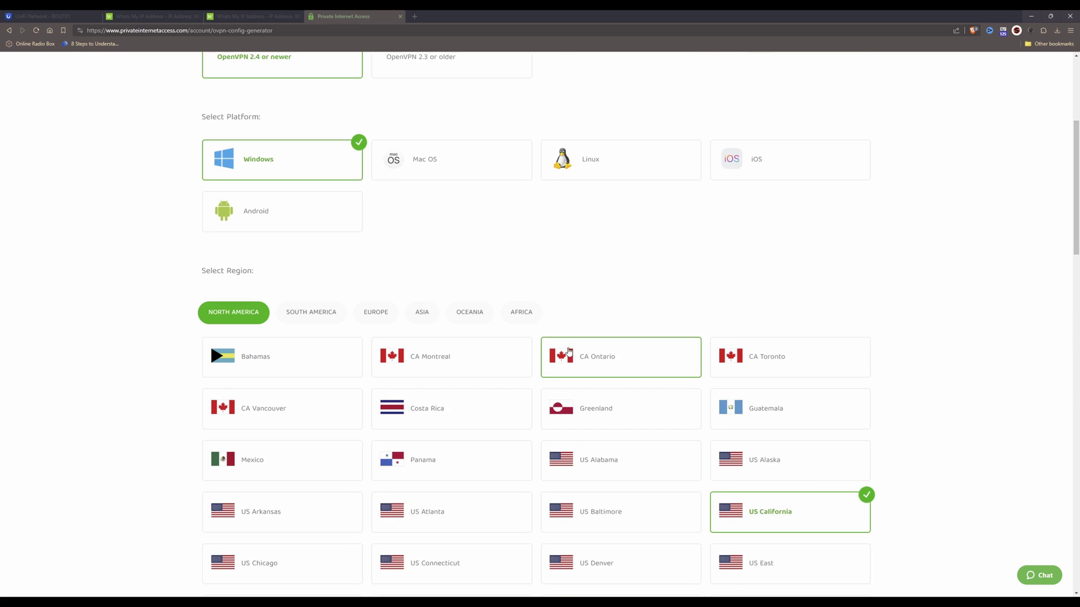
scroll(839, 354, "down", 4)
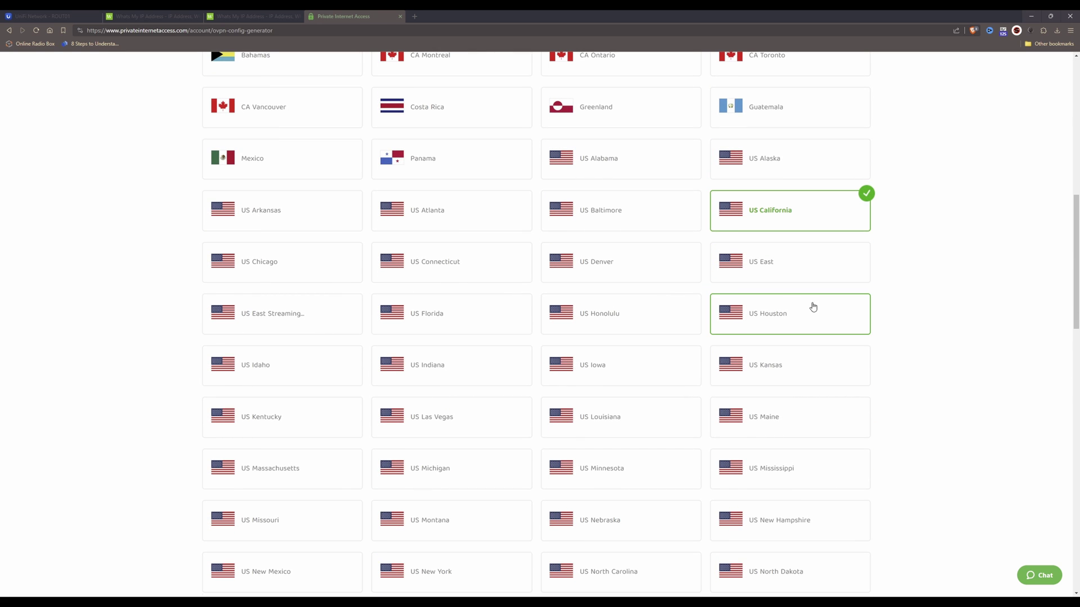
scroll(827, 309, "down", 1)
scroll(849, 313, "down", 3)
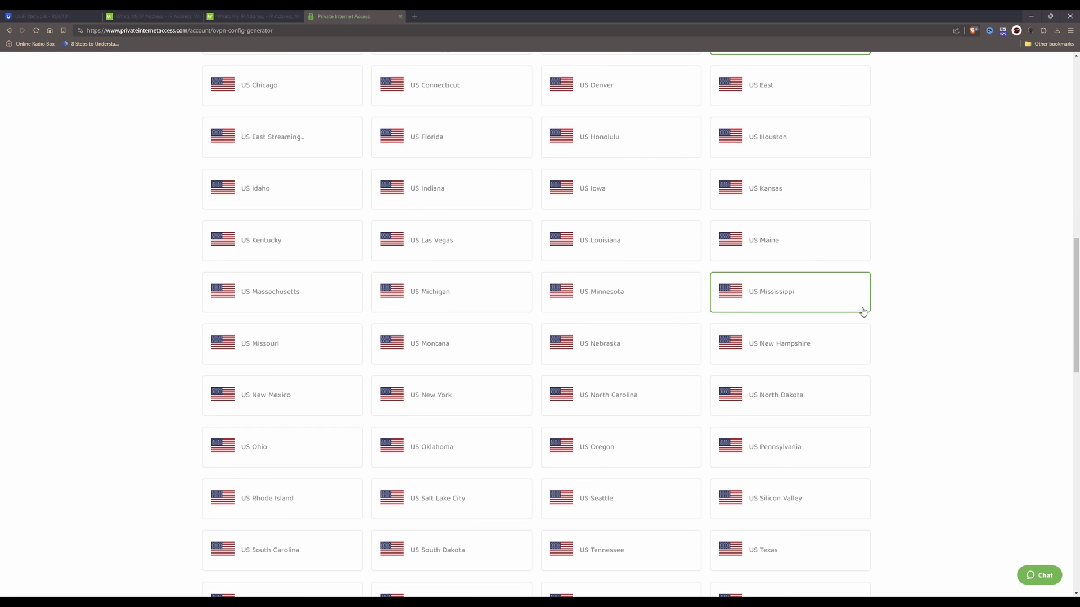
scroll(885, 298, "up", 5)
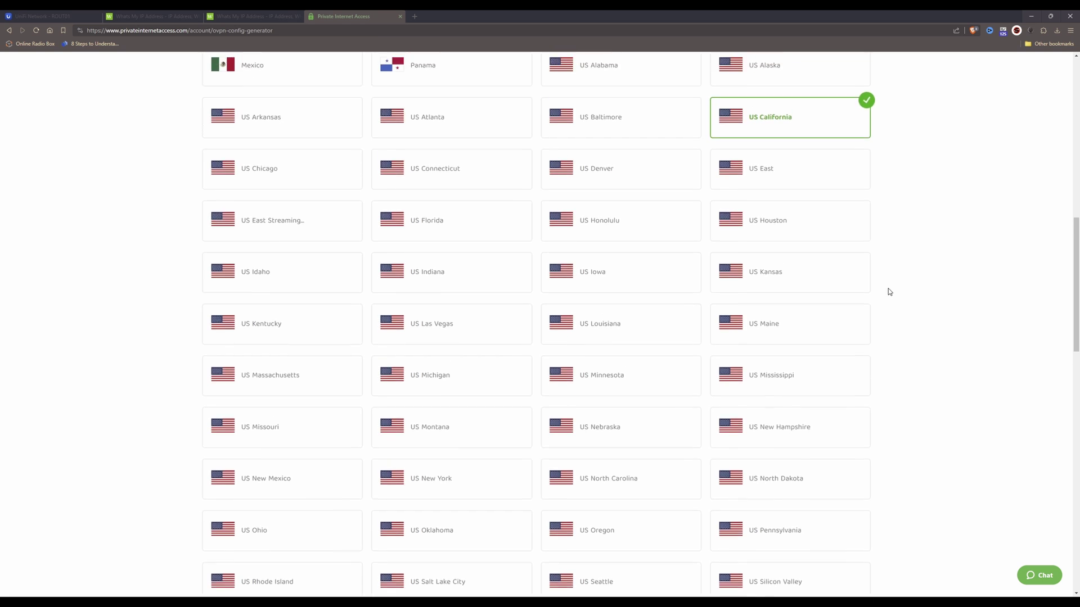
scroll(889, 290, "up", 8)
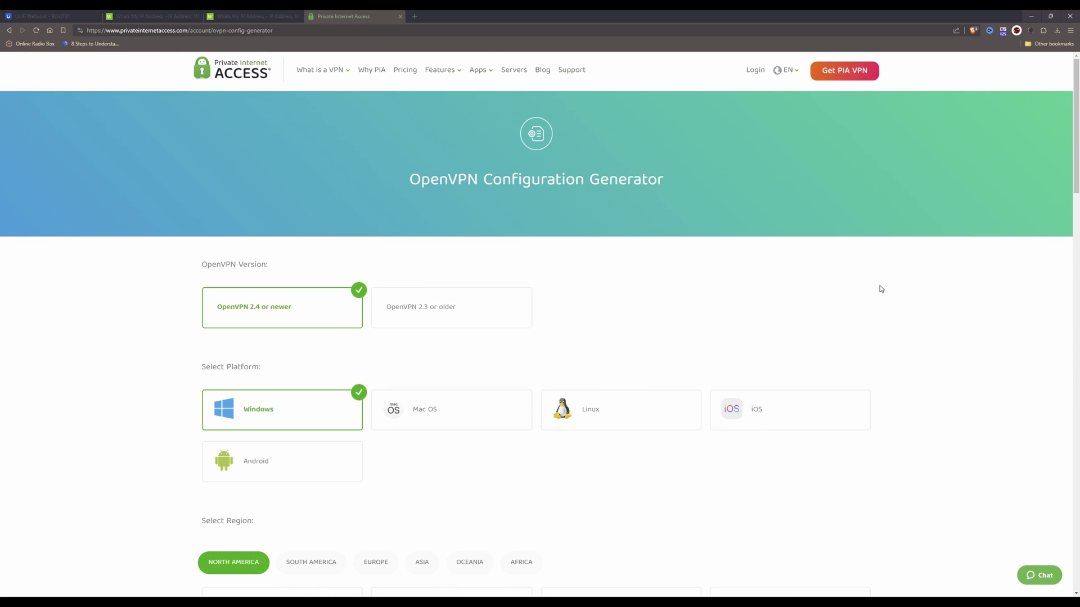
key("ctrl+w")
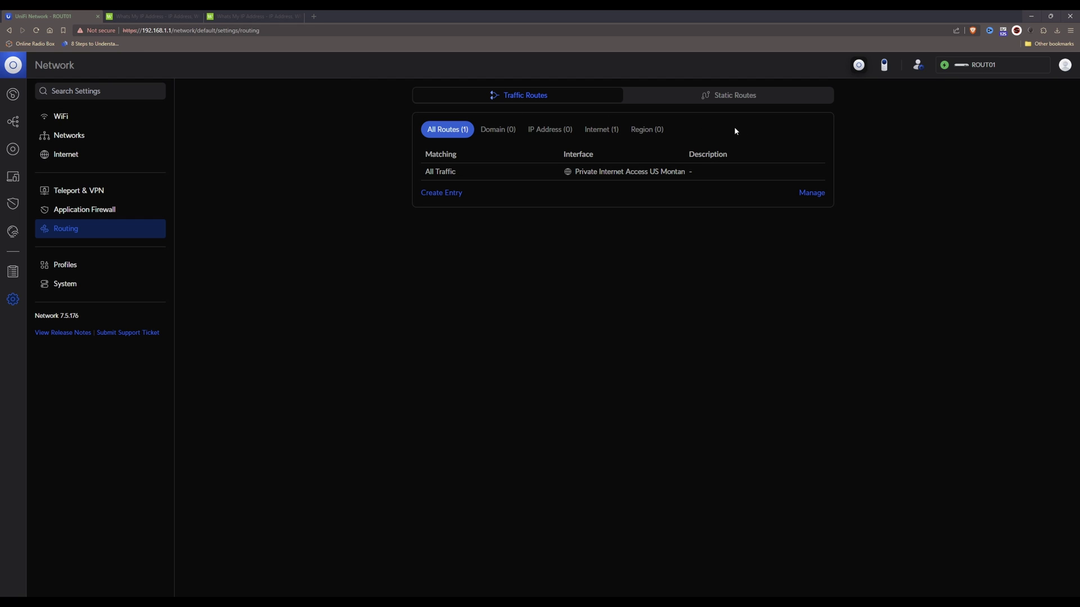
Step: Remove the existing All Traffic route that uses the Private Internet Access US Montana interface
left_click(447, 175)
left_click(807, 195)
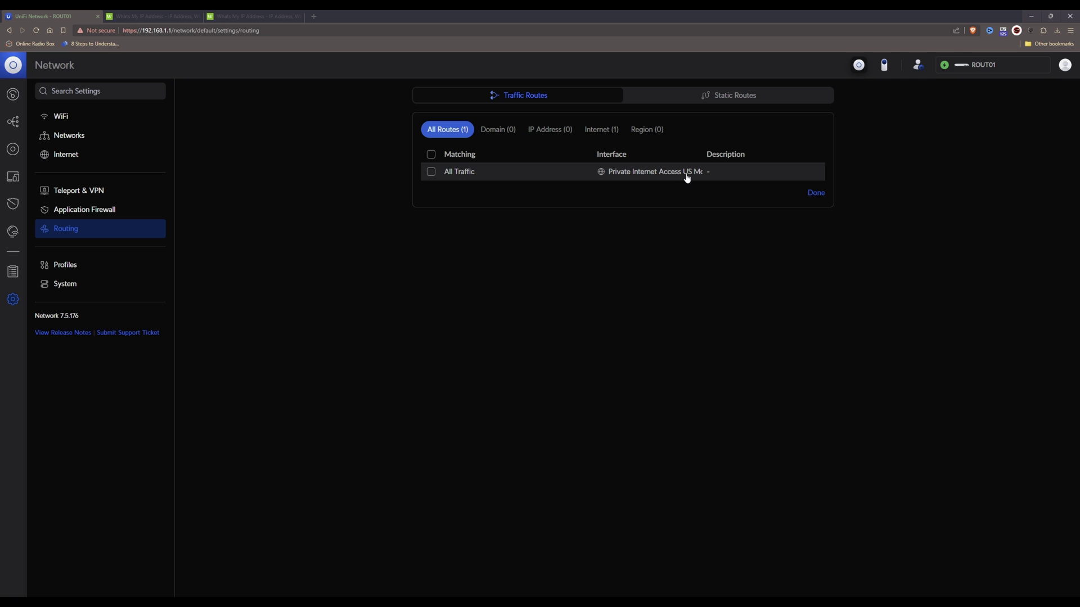
left_click(431, 174)
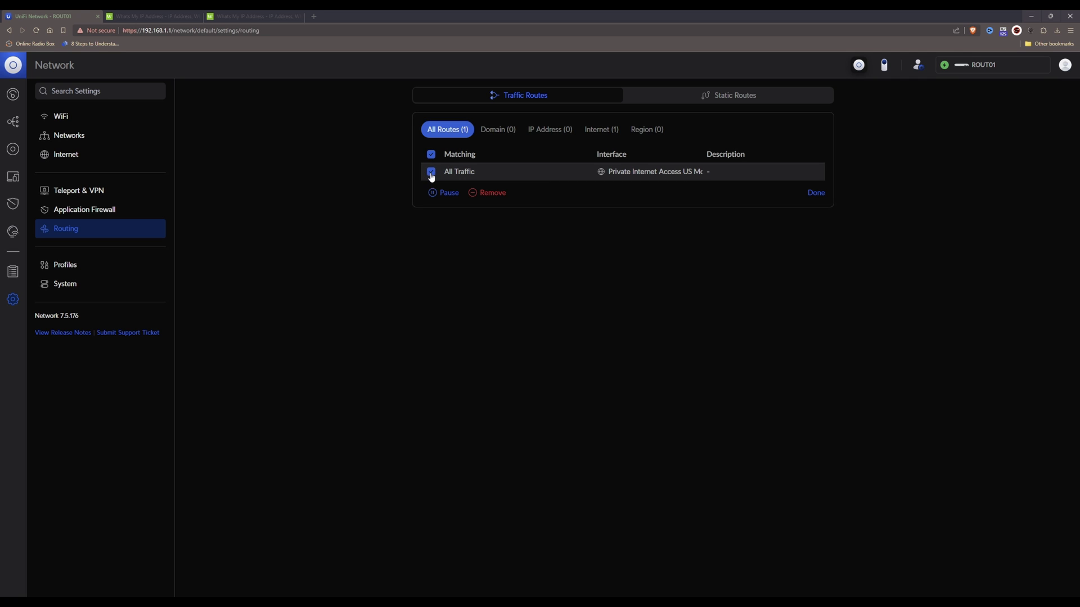
left_click(492, 193)
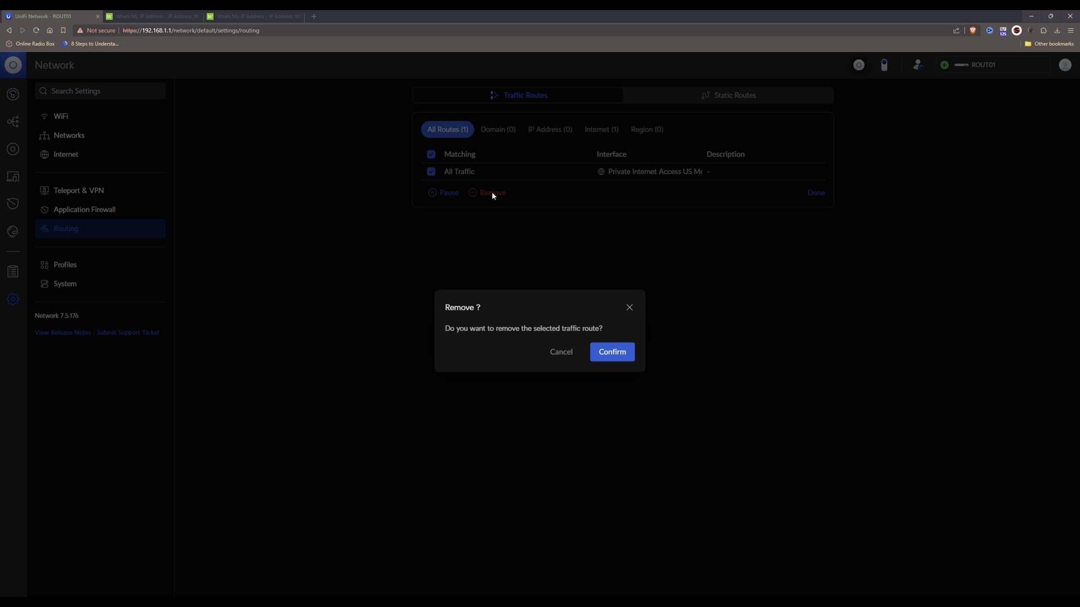
left_click(612, 346)
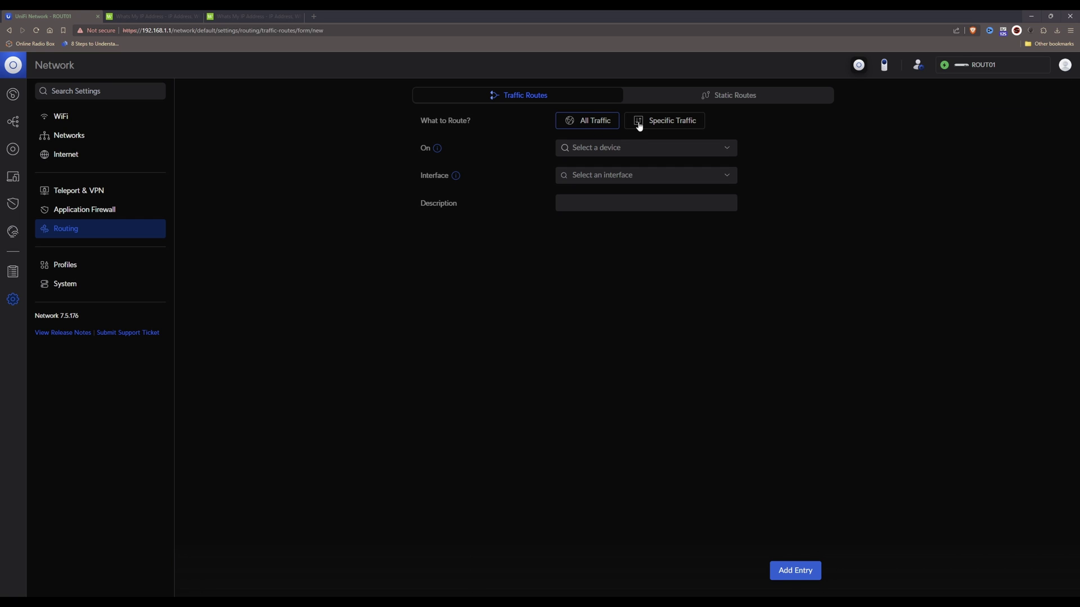
Step: Set the new traffic route to match specific traffic in the Domain Name category
left_click(672, 125)
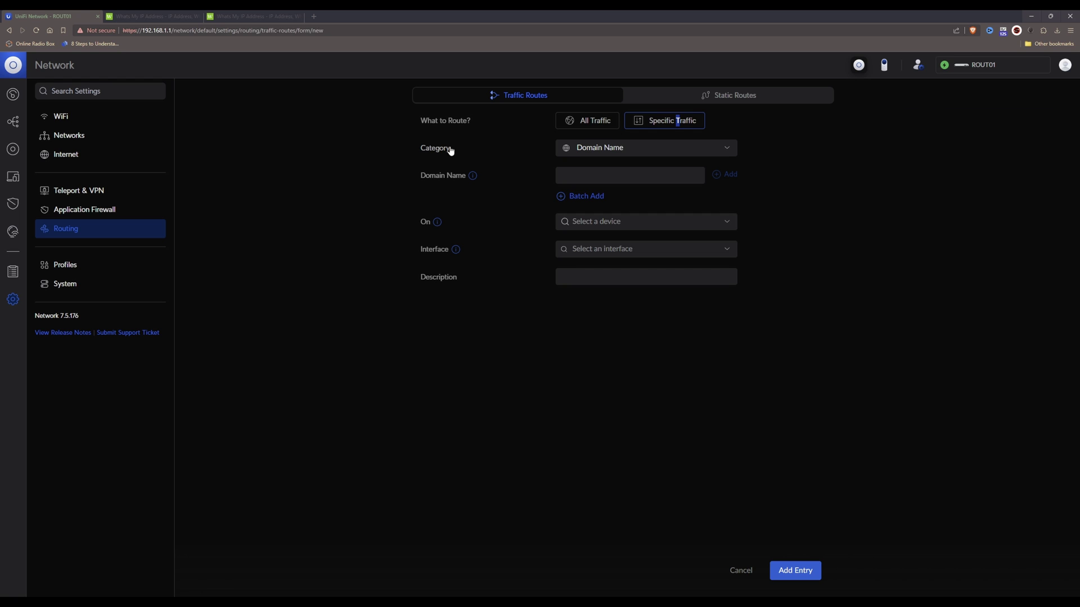
left_click(729, 149)
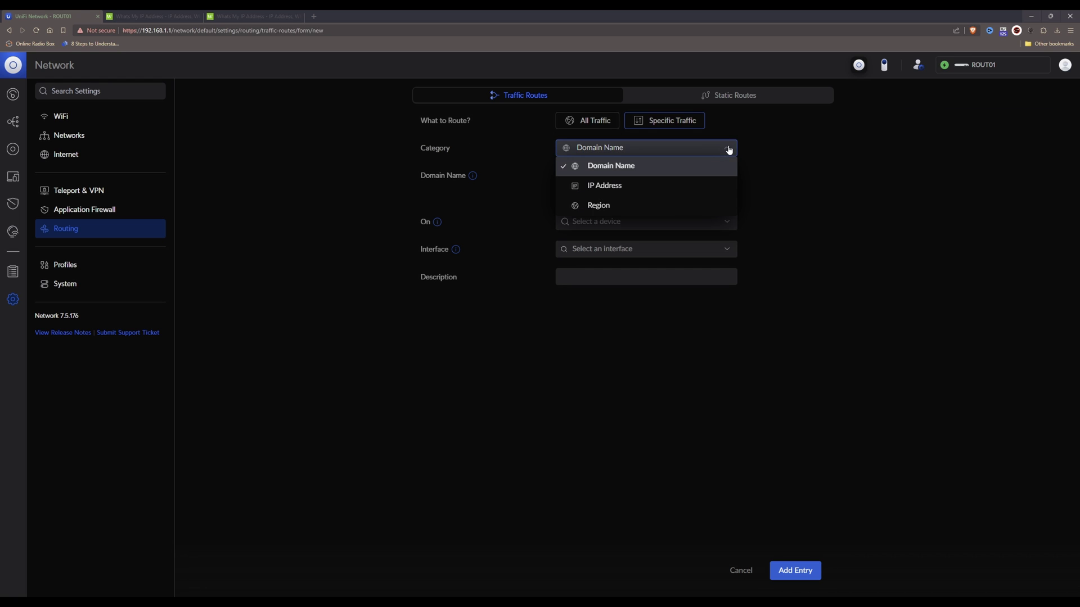
left_click(632, 166)
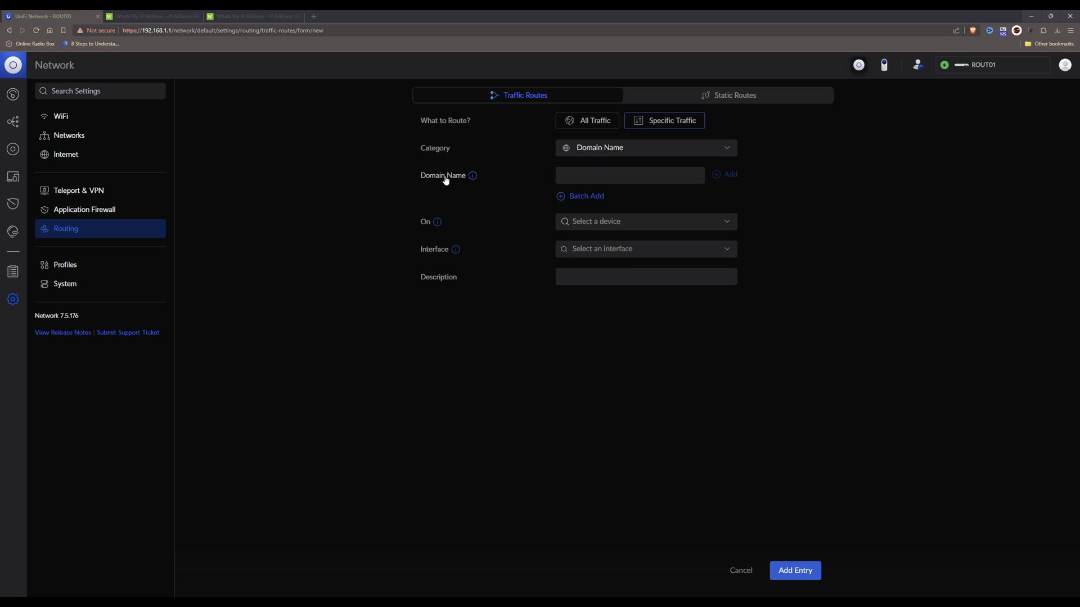
Step: Add abc.com and nbc.com to the new traffic route's domain names
left_click(606, 172)
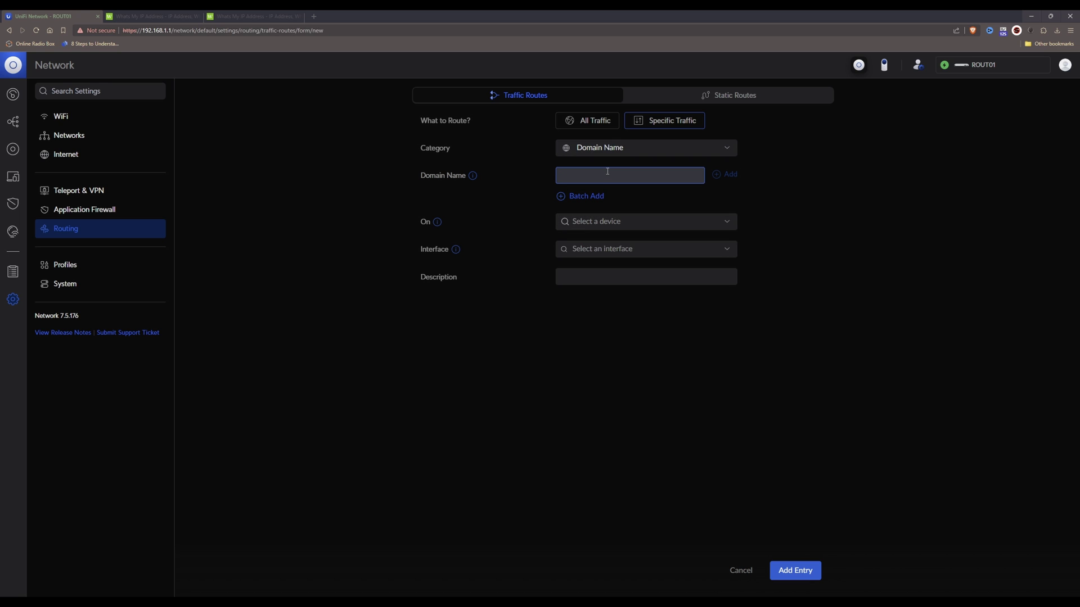
type("abc.com")
left_click(728, 175)
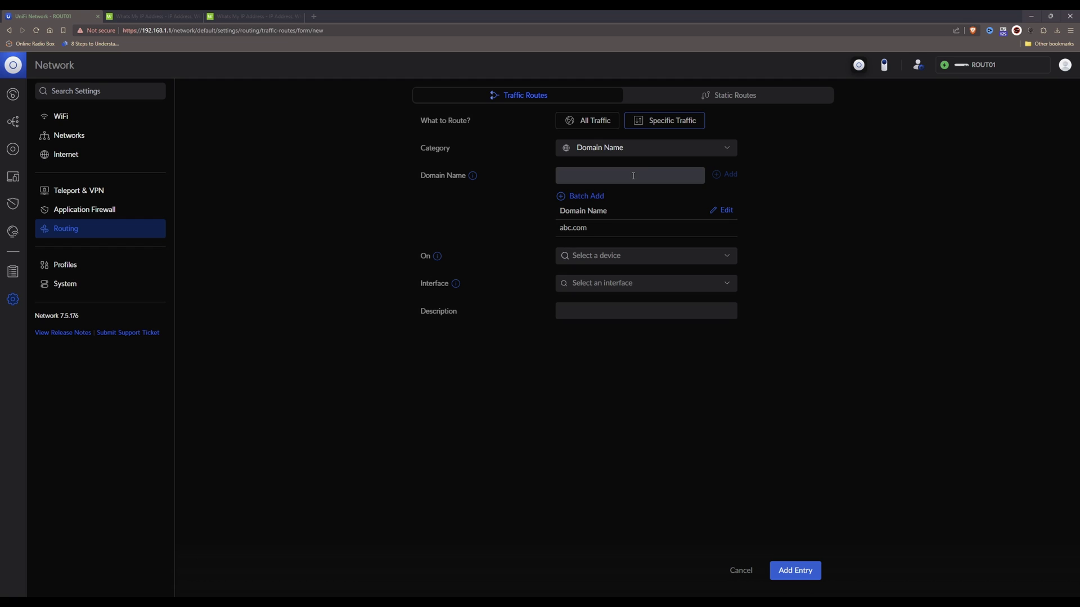
left_click(636, 174)
type("n")
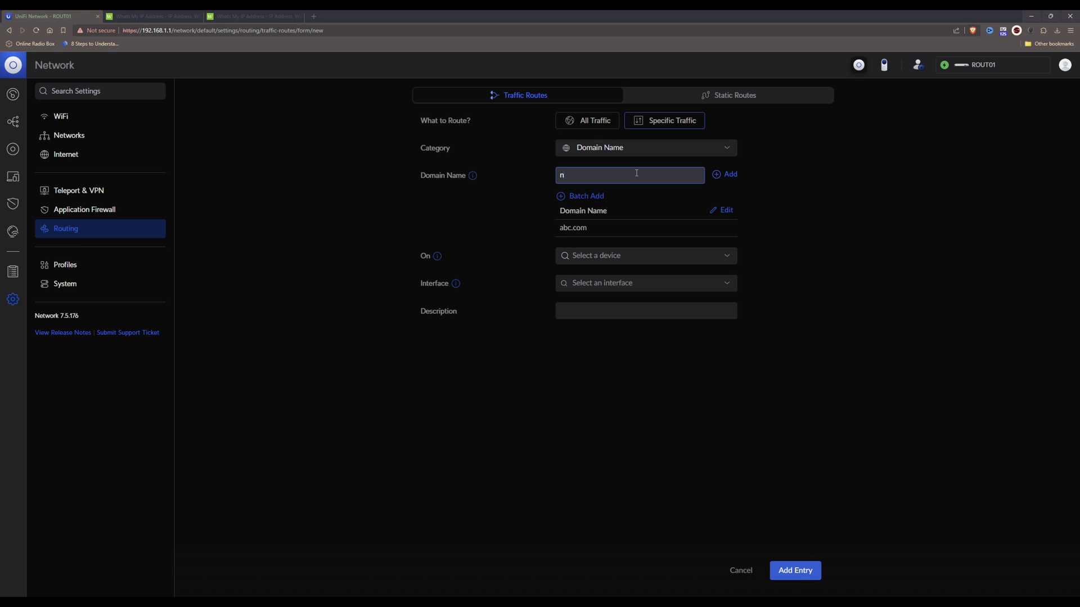
type("bc.com,")
left_click(731, 175)
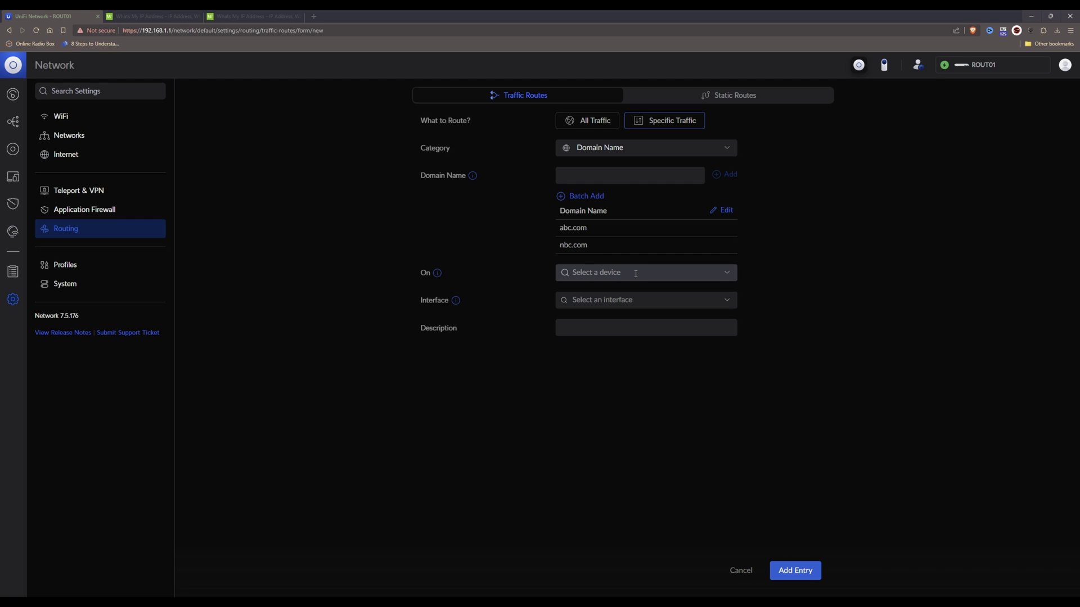
Step: Apply the new domain-name traffic route to All Devices
left_click(669, 271)
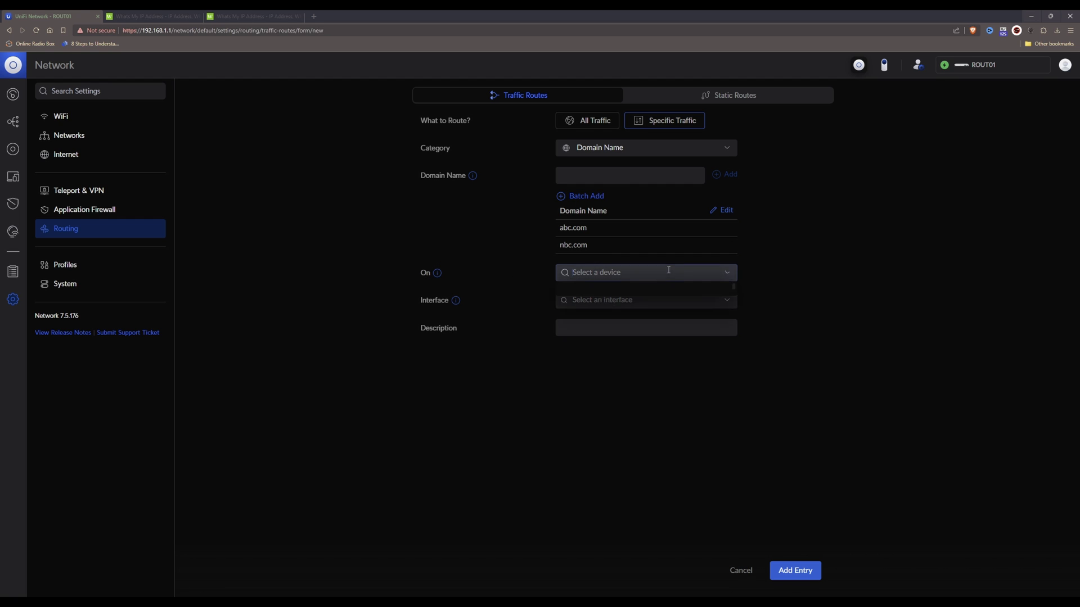
scroll(658, 316, "down", 4)
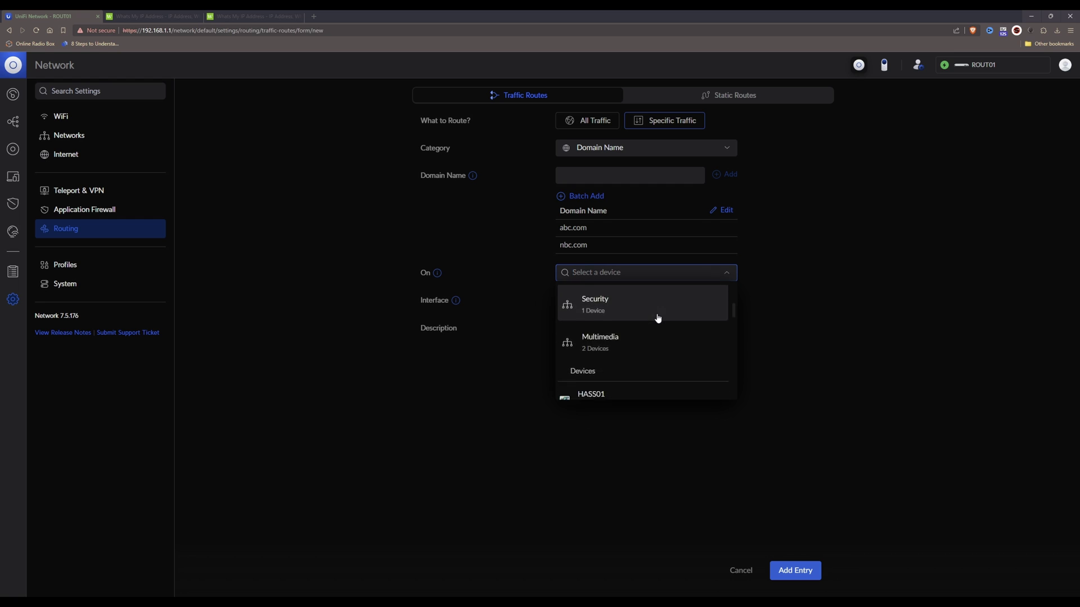
scroll(658, 316, "up", 4)
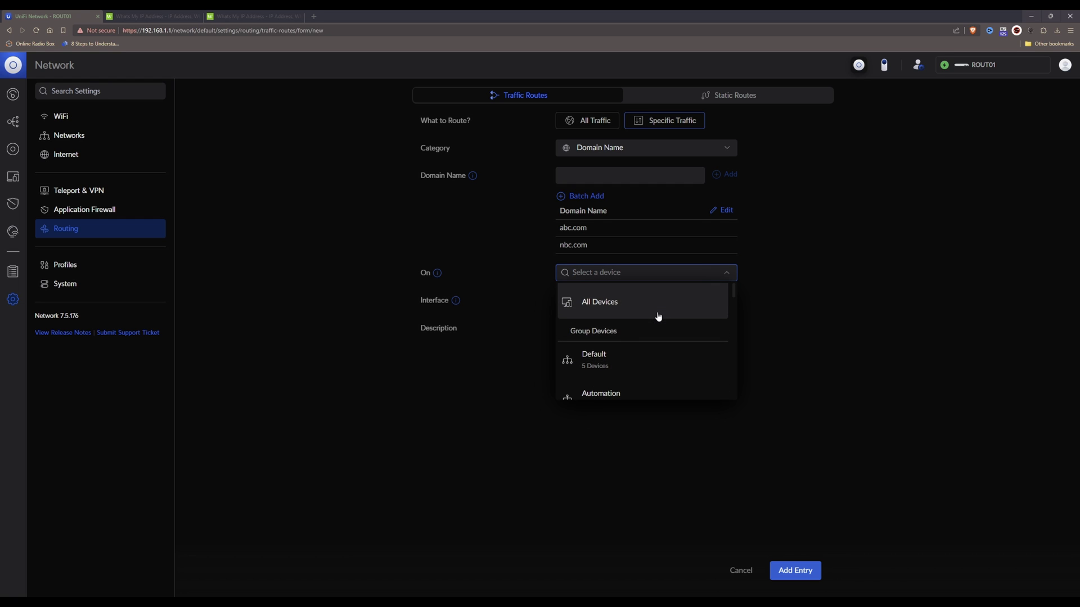
scroll(658, 316, "down", 2)
scroll(658, 316, "up", 2)
left_click(603, 306)
mouse_move(432, 277)
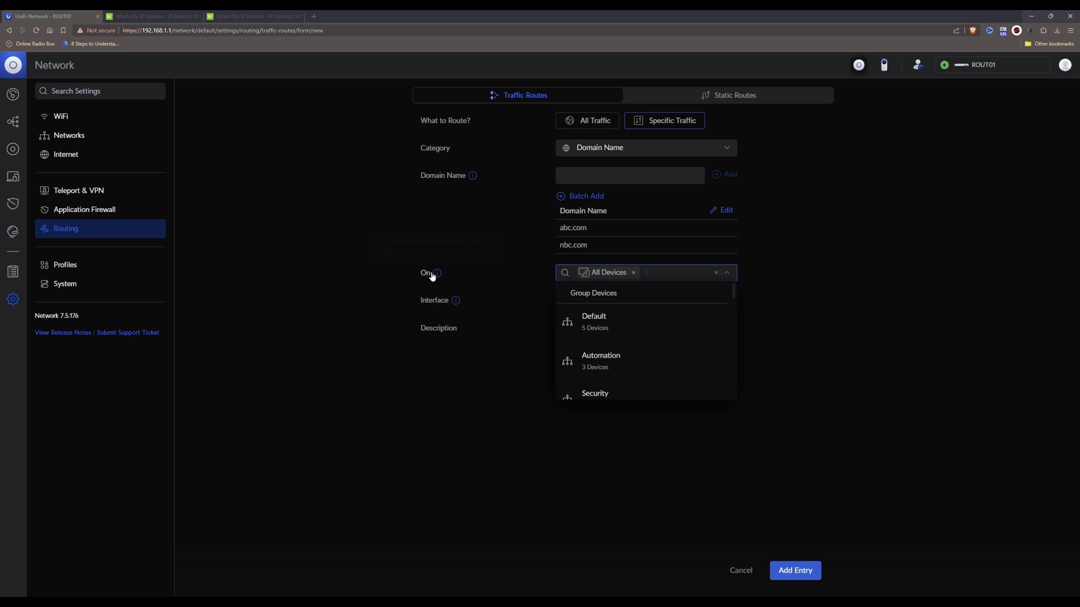
left_click(814, 273)
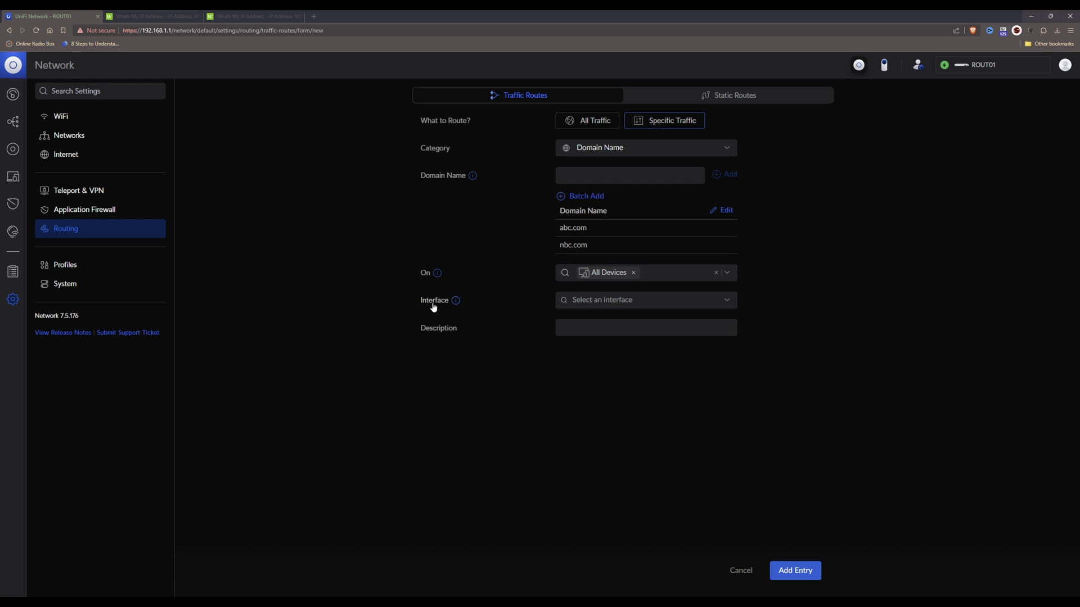
Step: Set the route's interface to the Private Internet Access US Montana VPN and add the entry
left_click(565, 301)
scroll(633, 338, "down", 1)
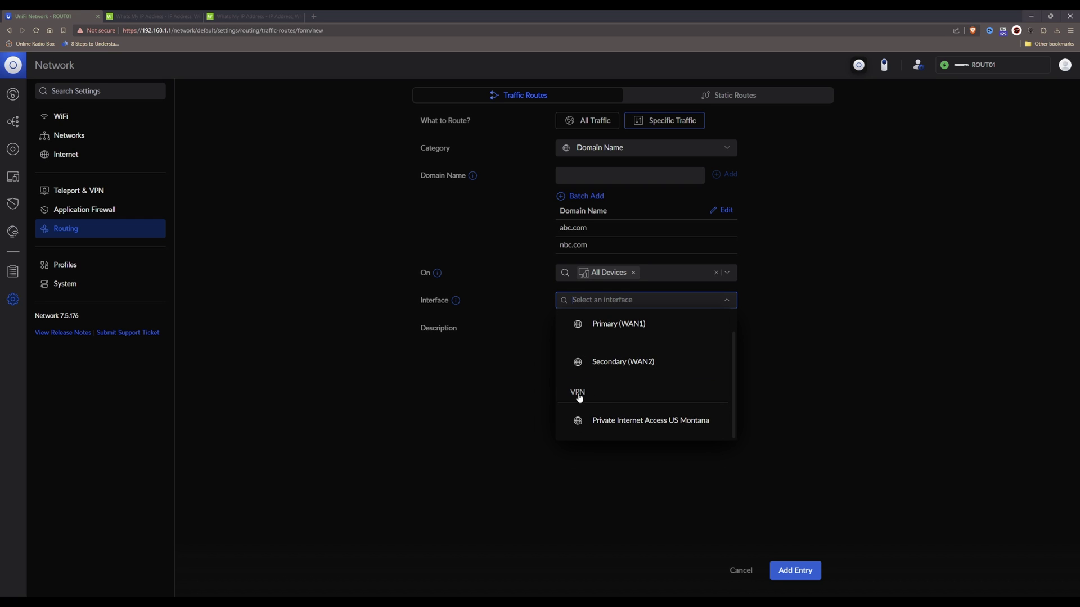
left_click(655, 421)
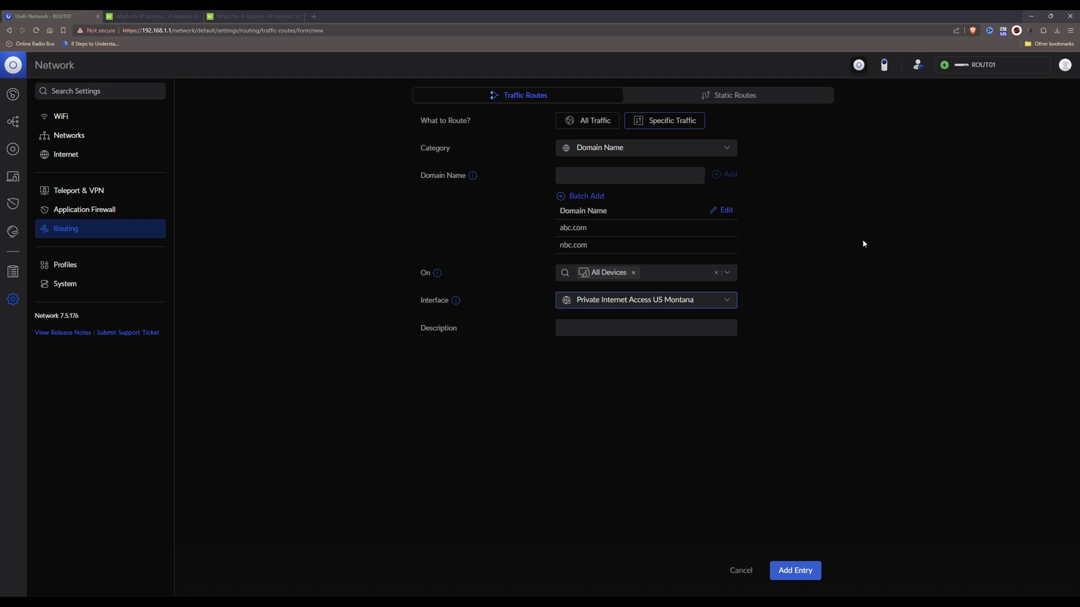
mouse_move(613, 228)
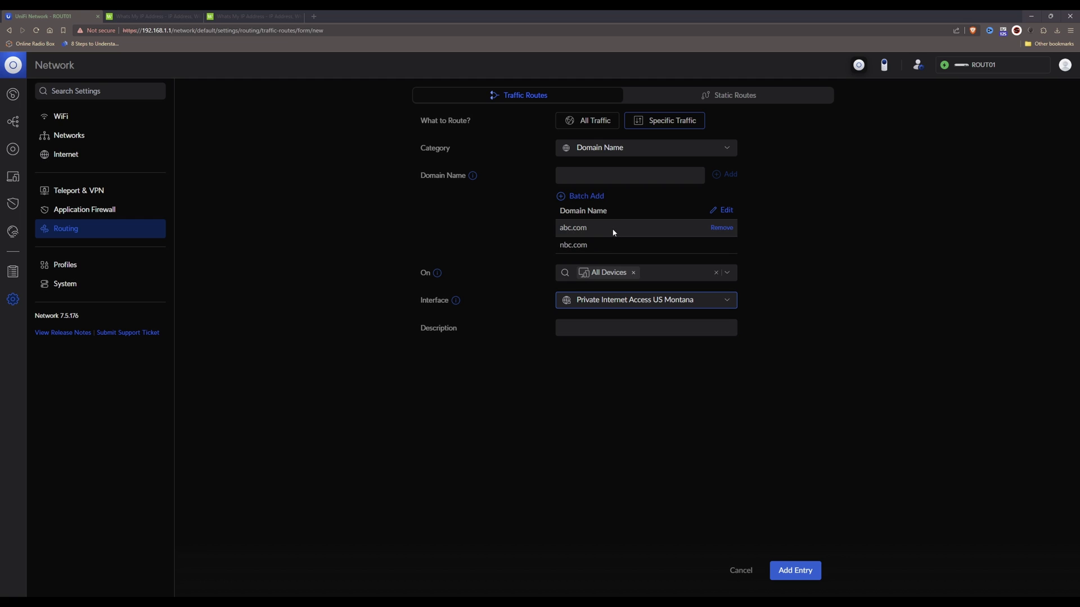
mouse_move(623, 249)
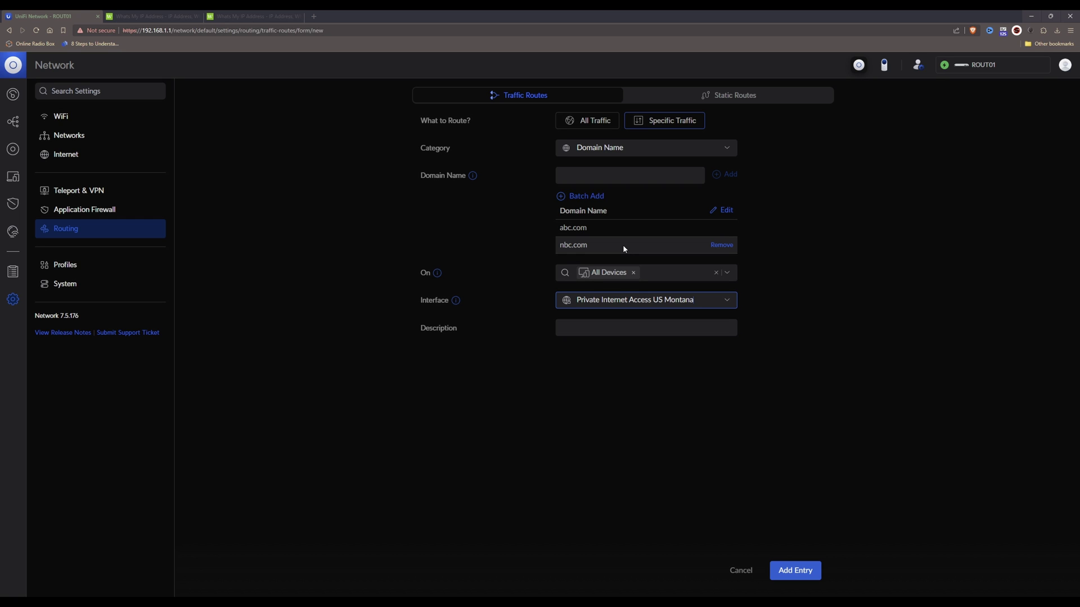
left_click(794, 571)
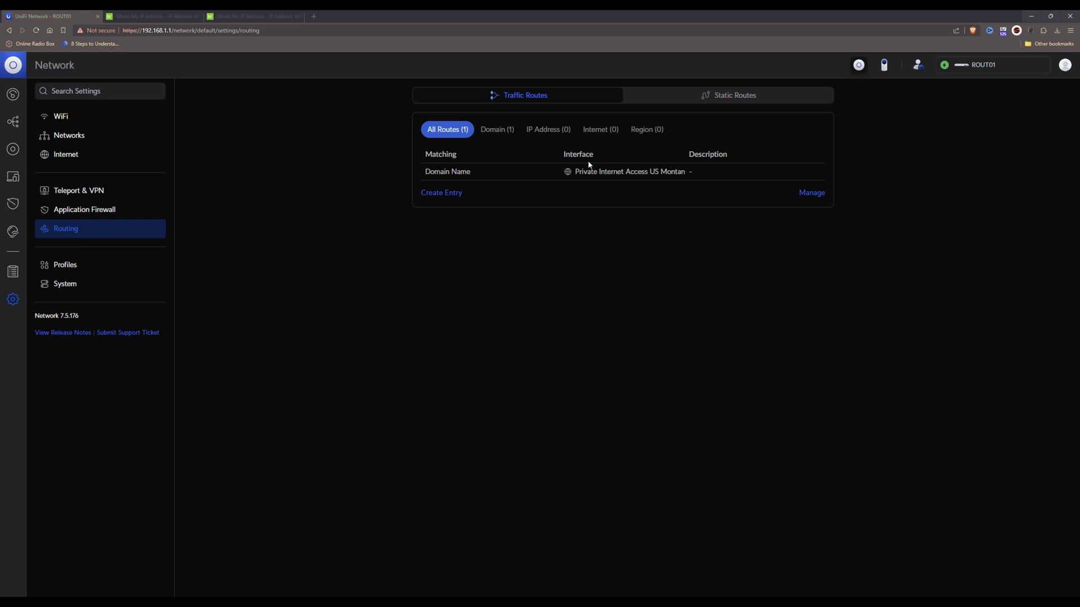
Step: Load whatsmyip.com in a new browser tab to check the public IP address and location, and return to the UniFi routing settings
left_click(314, 18)
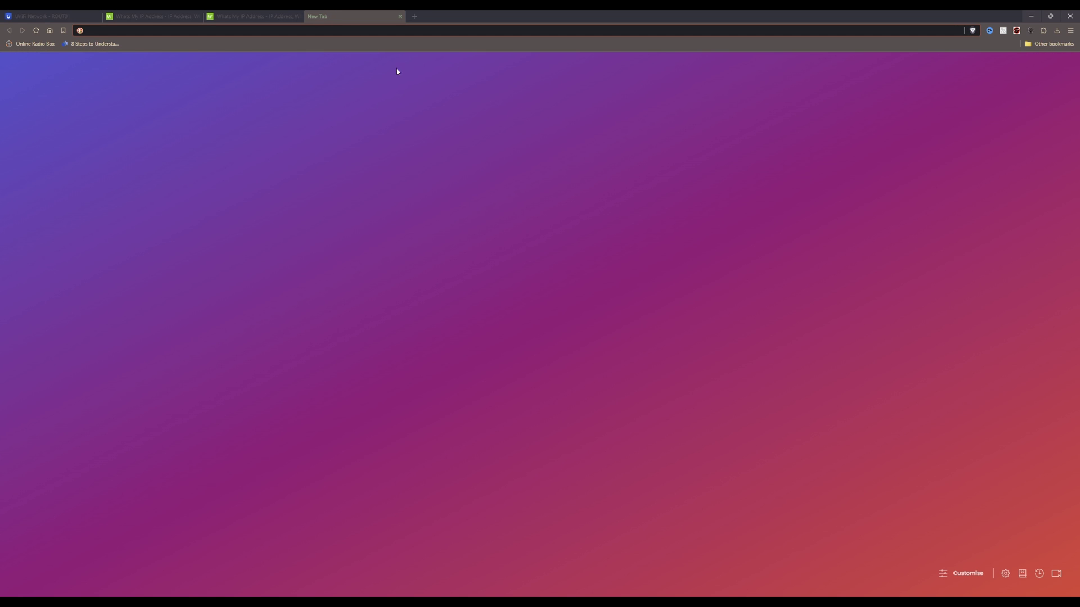
type("what")
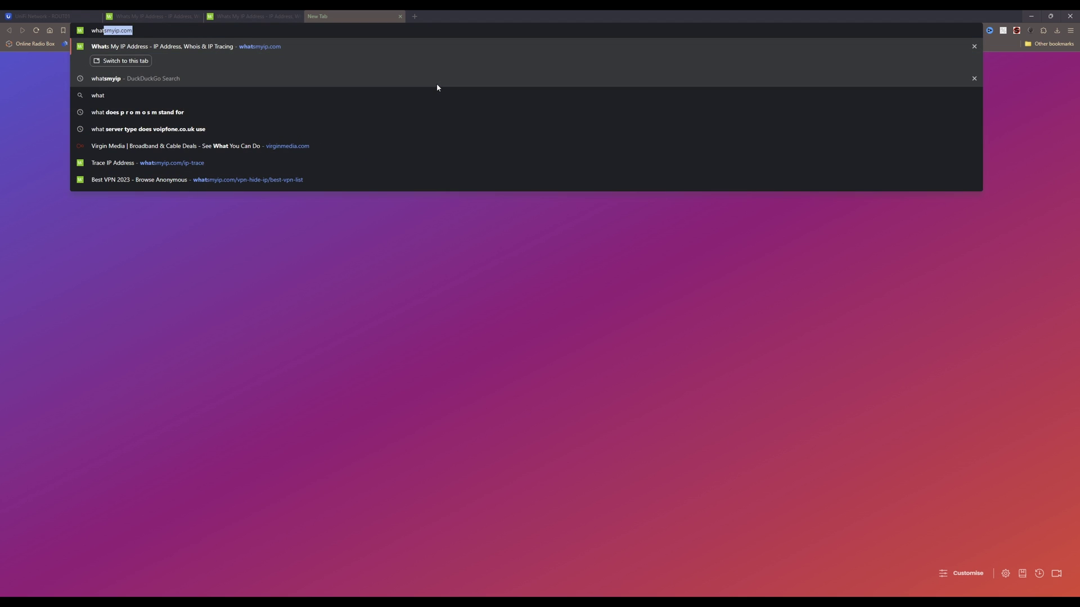
type("s")
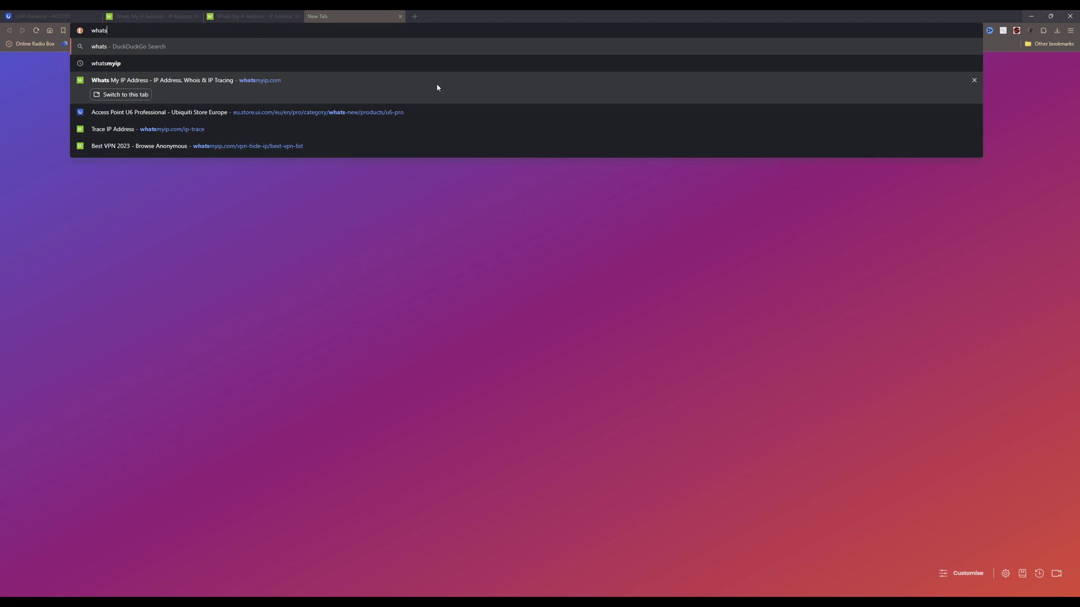
left_click(437, 87)
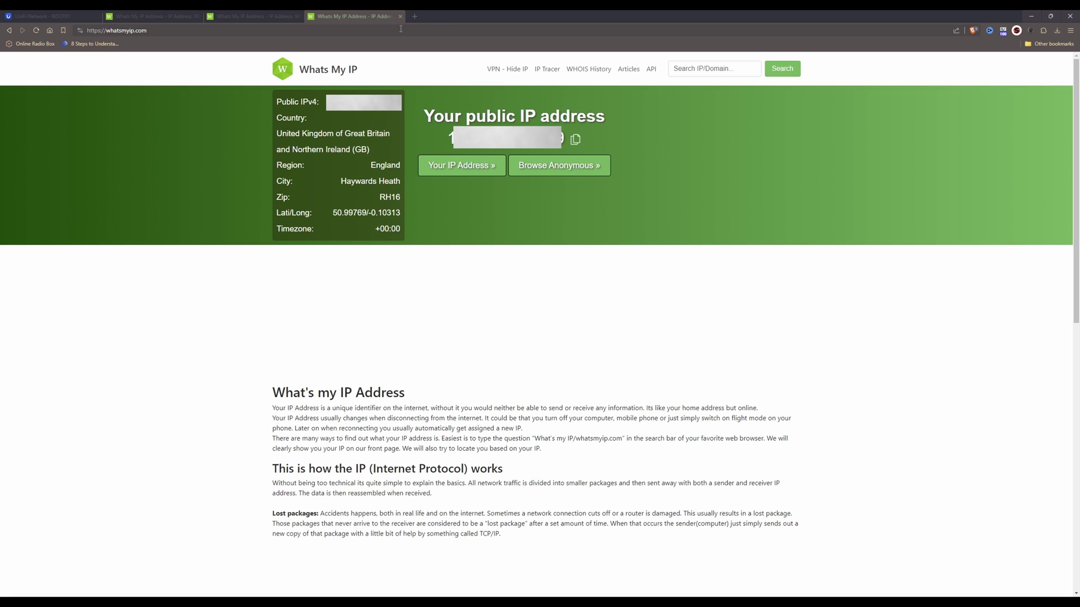
left_click(45, 16)
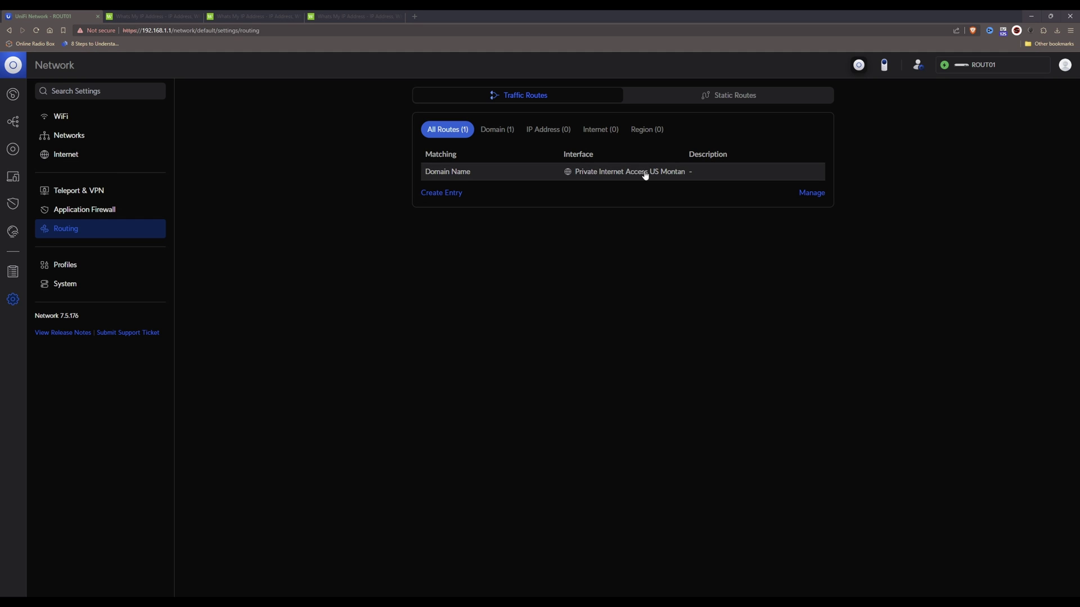